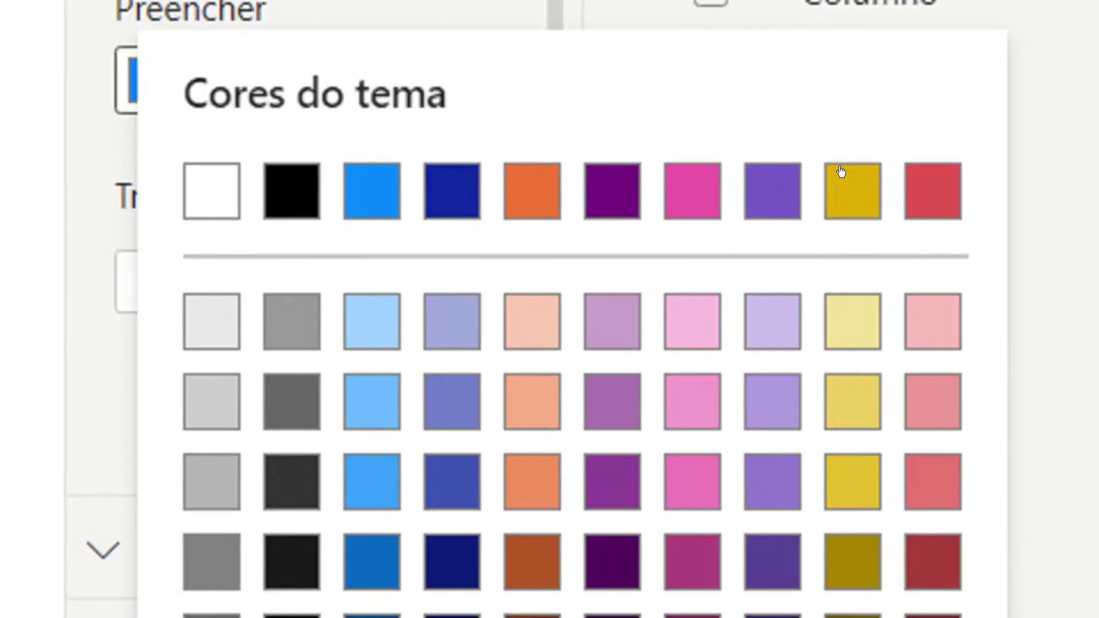
Fill the large rectangle on the Conquistas page with the gold theme colour
{"action": "left_click", "coordinate": [839, 176]}
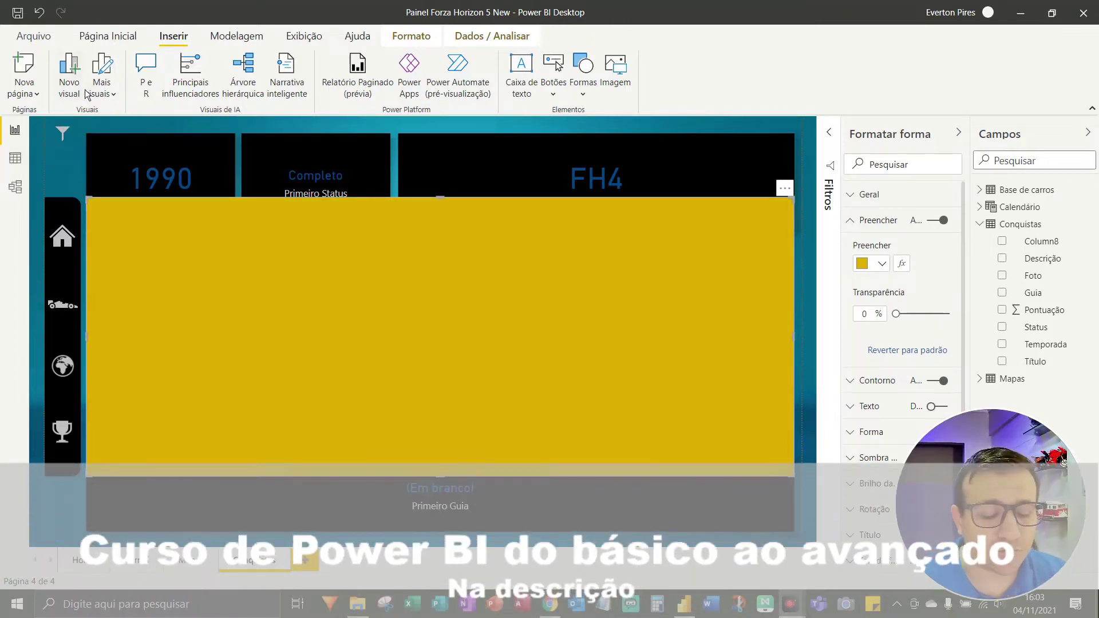
{"action": "key", "text": "F5"}
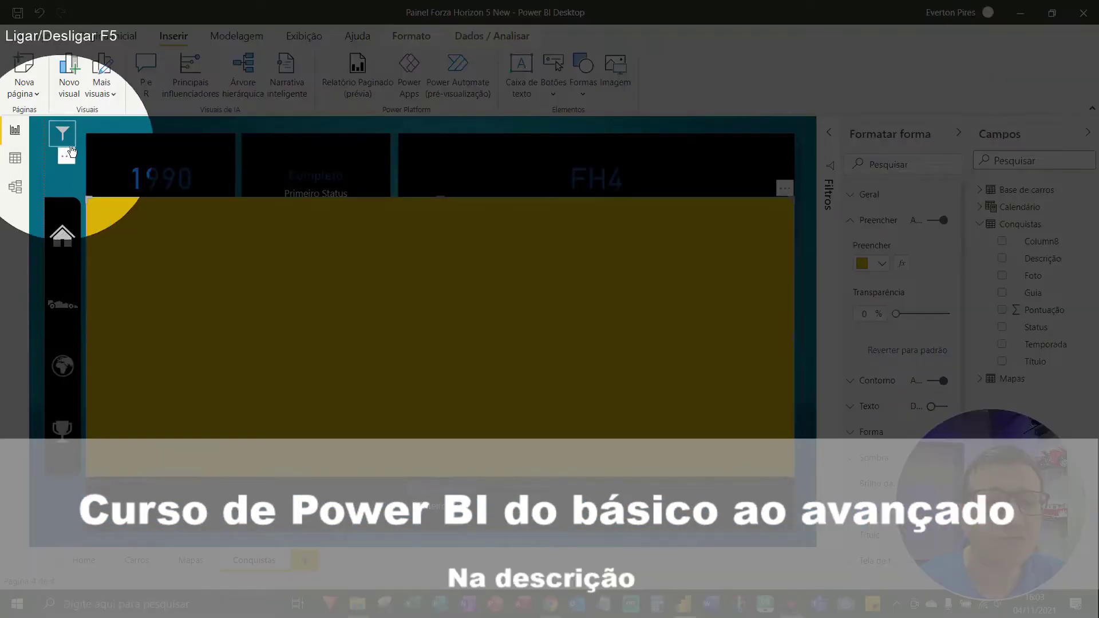
{"action": "key", "text": "F5"}
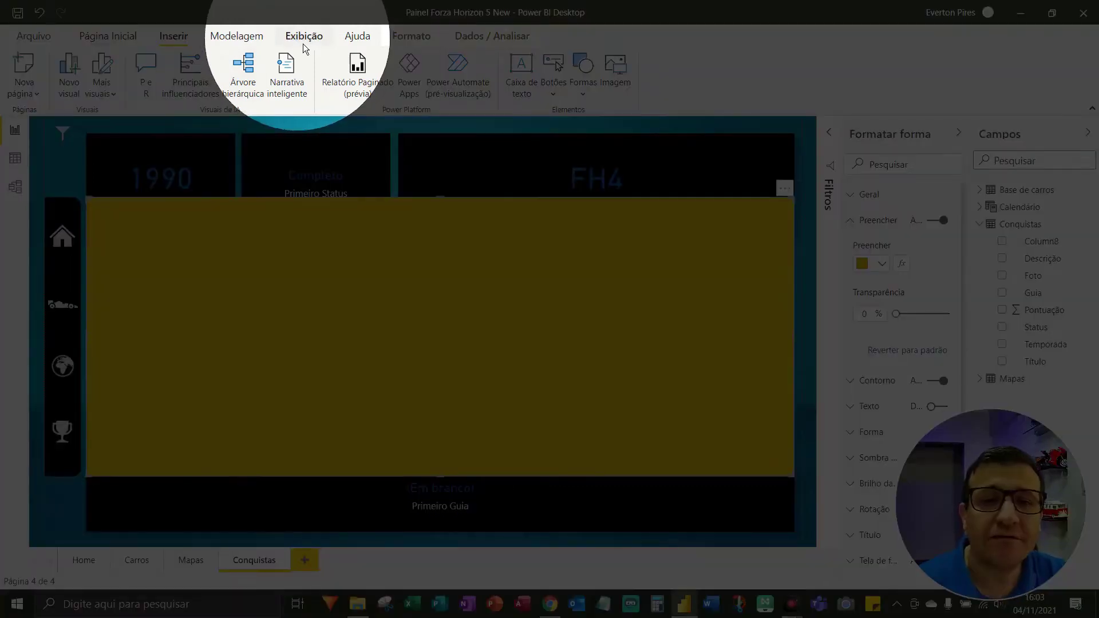
Show the Indicadores and Seleção panes beside the report canvas
{"action": "left_click", "coordinate": [304, 44]}
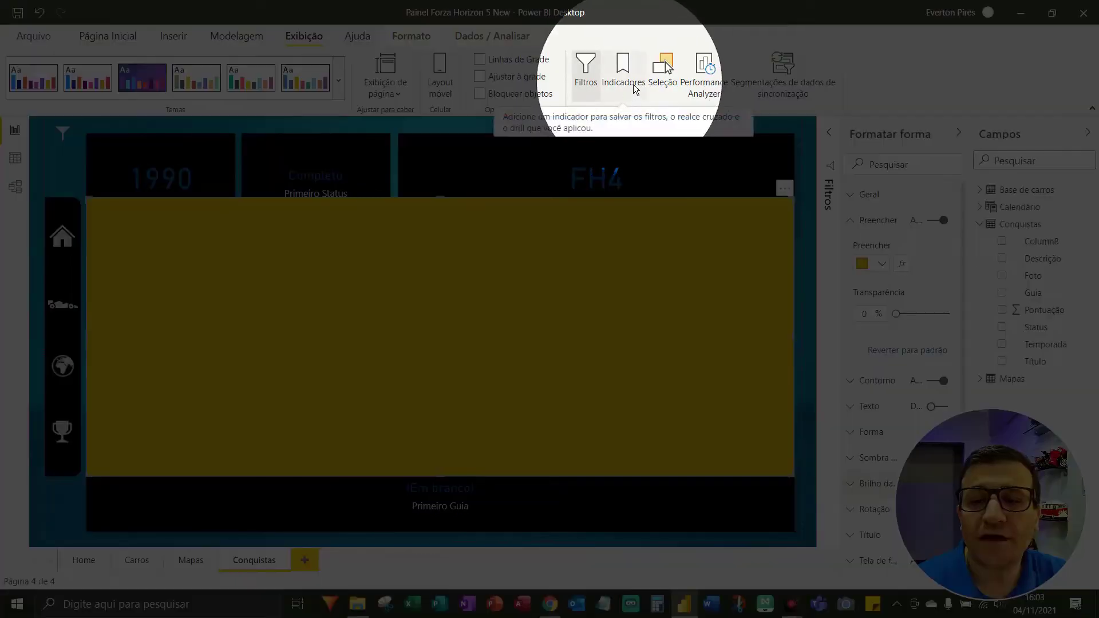
{"action": "left_click", "coordinate": [627, 86]}
{"action": "left_click", "coordinate": [664, 80]}
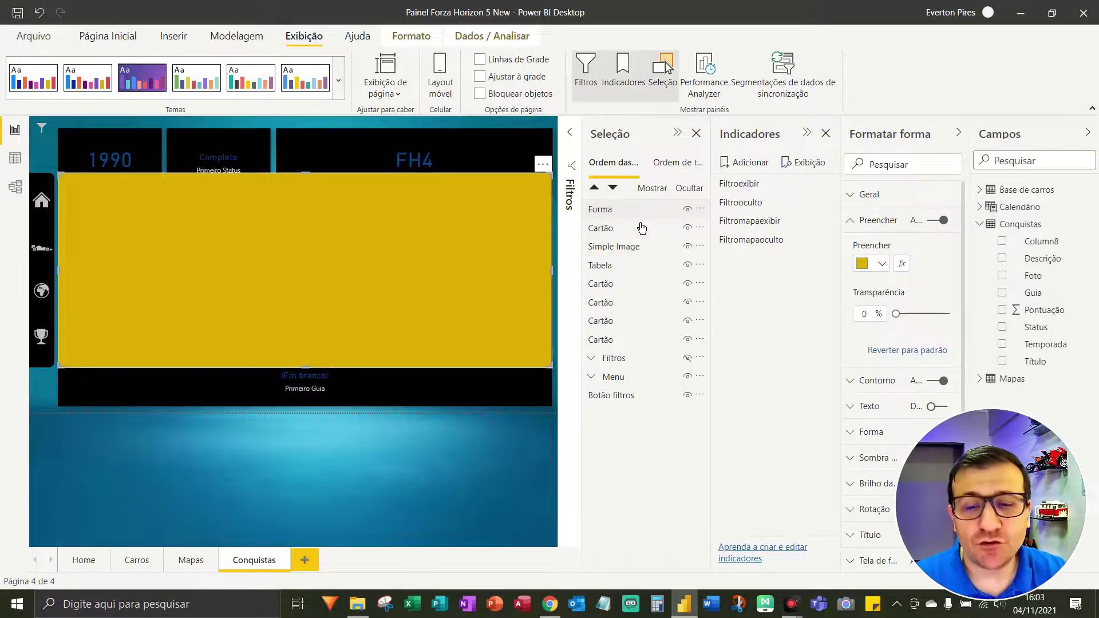
{"action": "key", "text": "F5"}
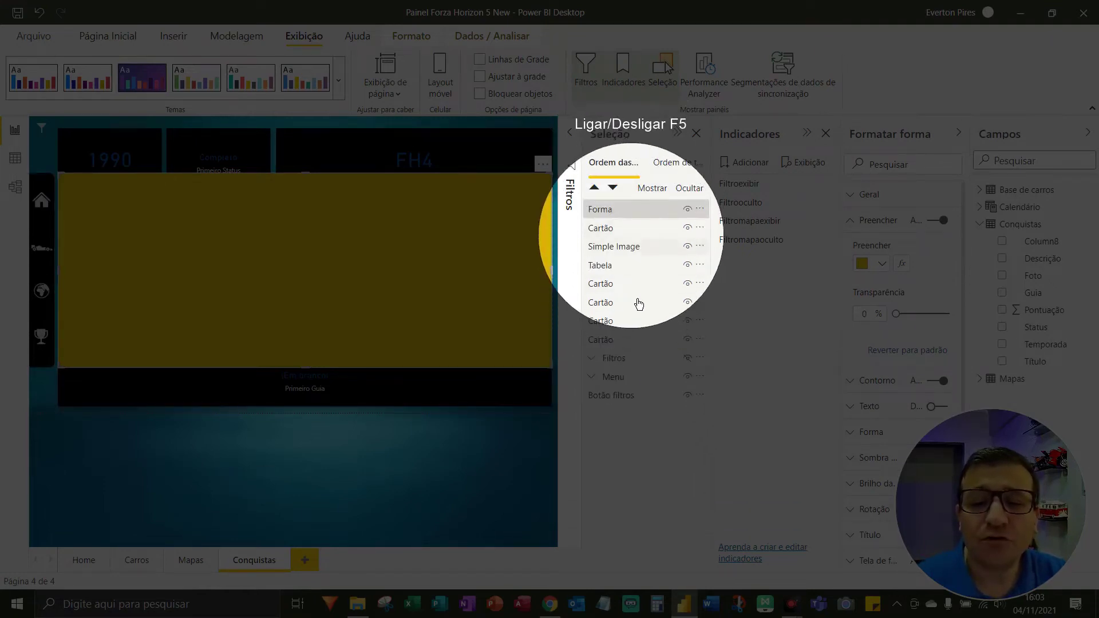
{"action": "key", "text": "F5"}
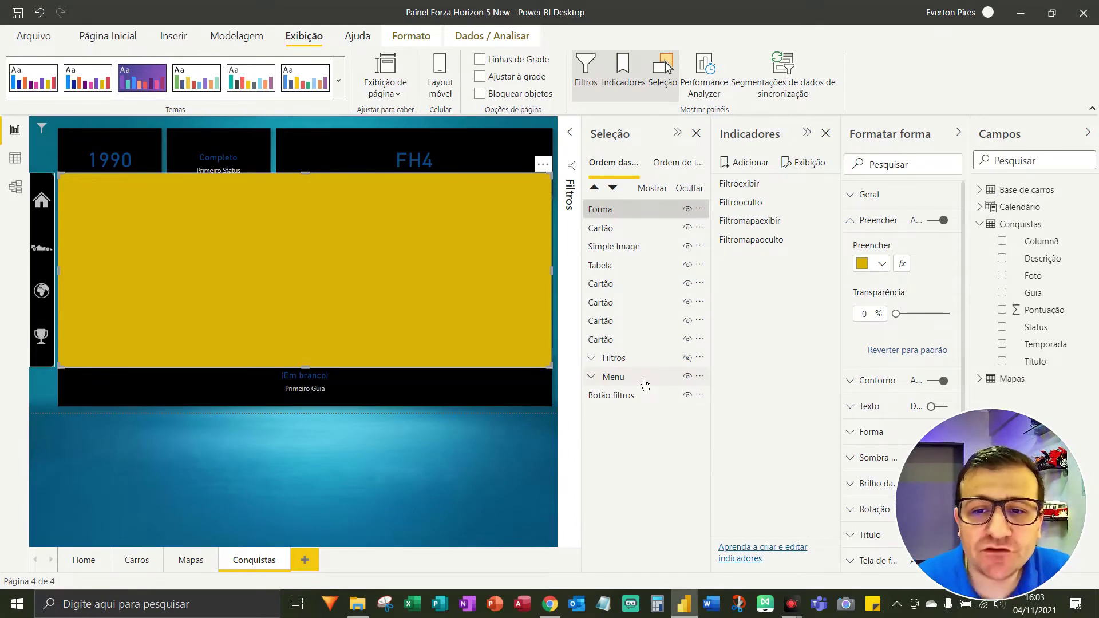
{"action": "left_click", "coordinate": [339, 268]}
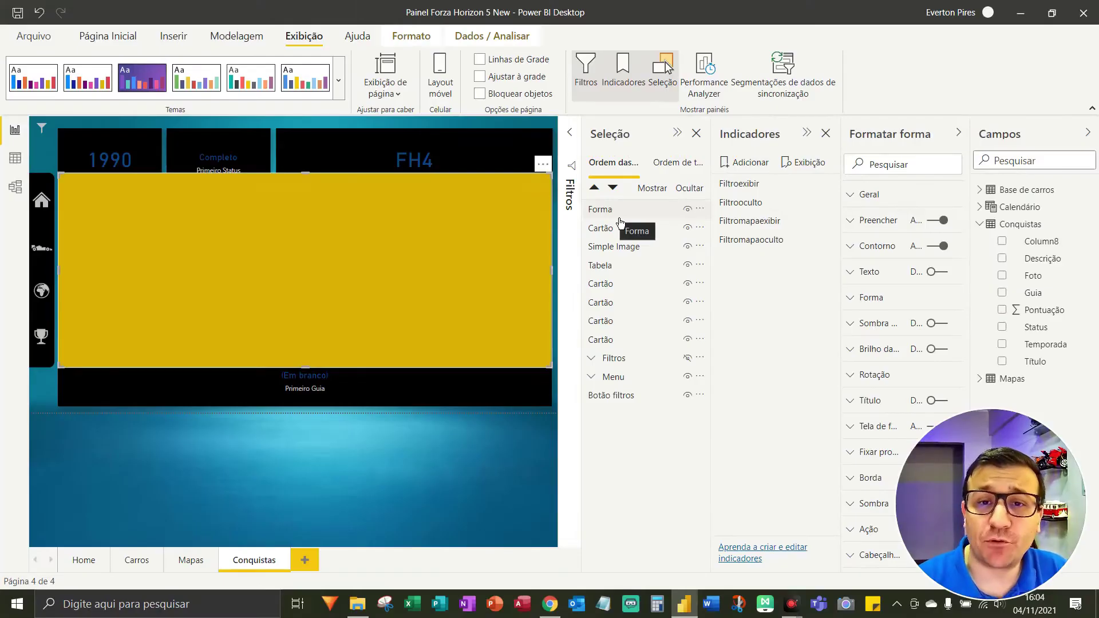
{"action": "double_click", "coordinate": [619, 215]}
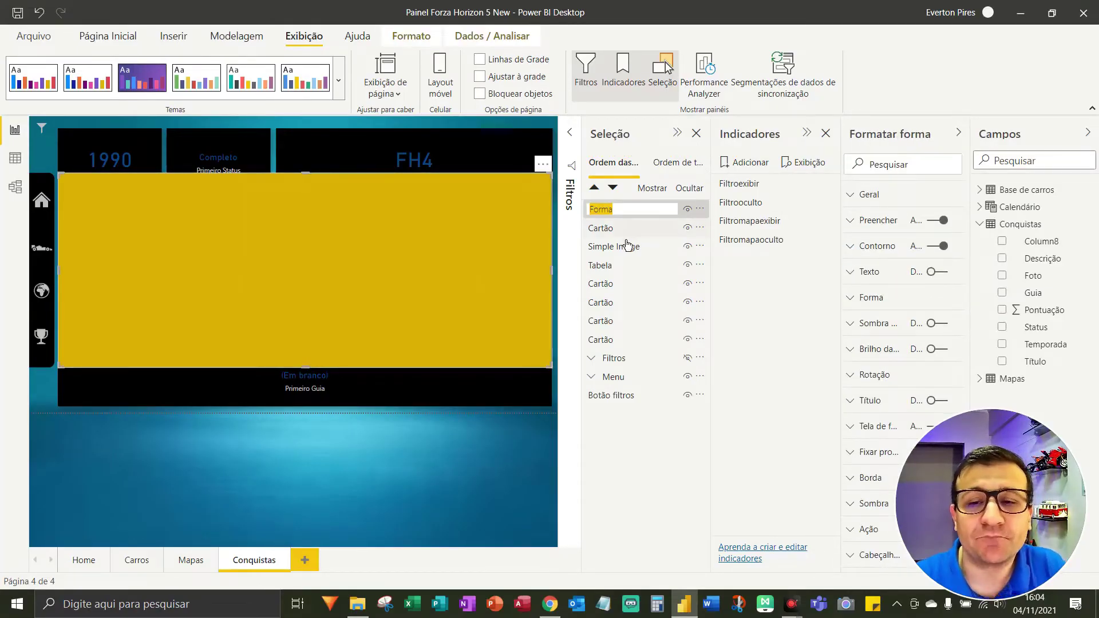
{"action": "left_click", "coordinate": [634, 451]}
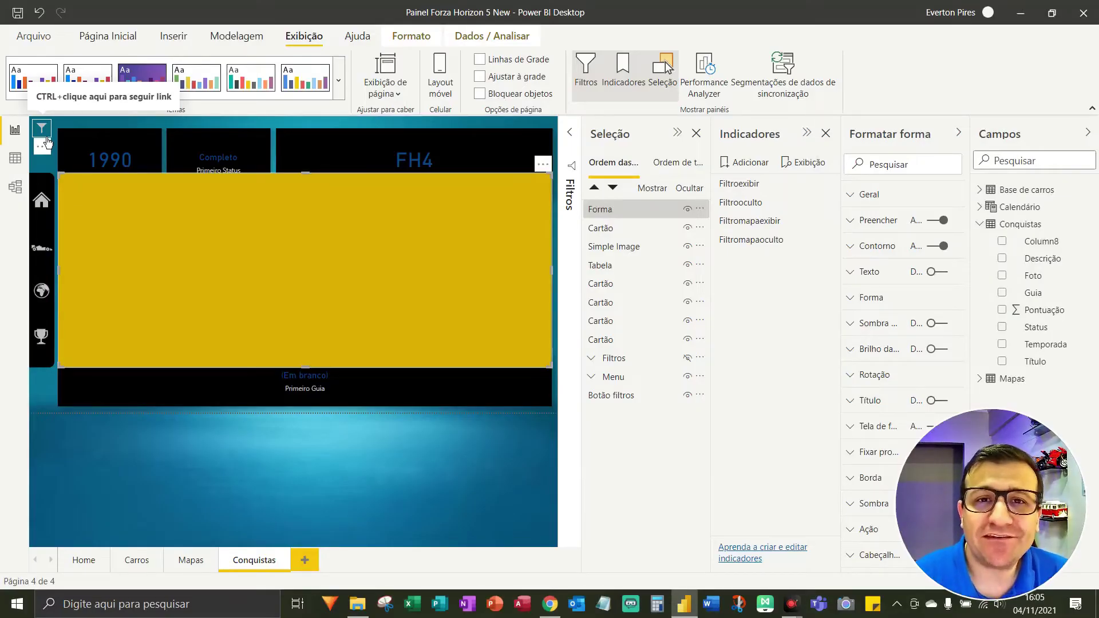
{"action": "key", "text": "F5"}
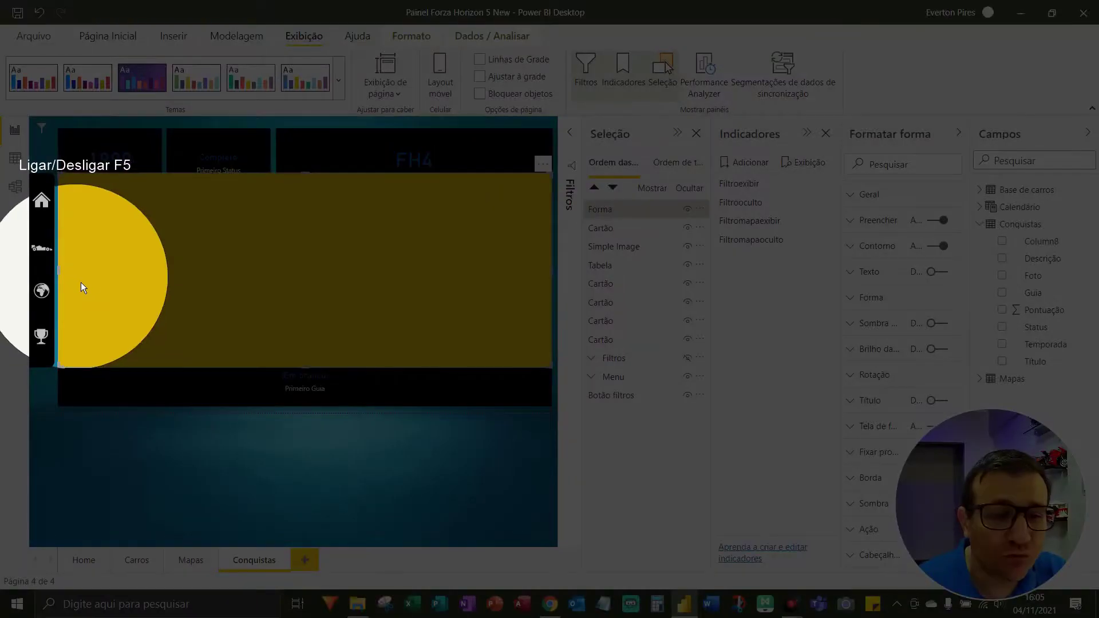
{"action": "key", "text": "F5"}
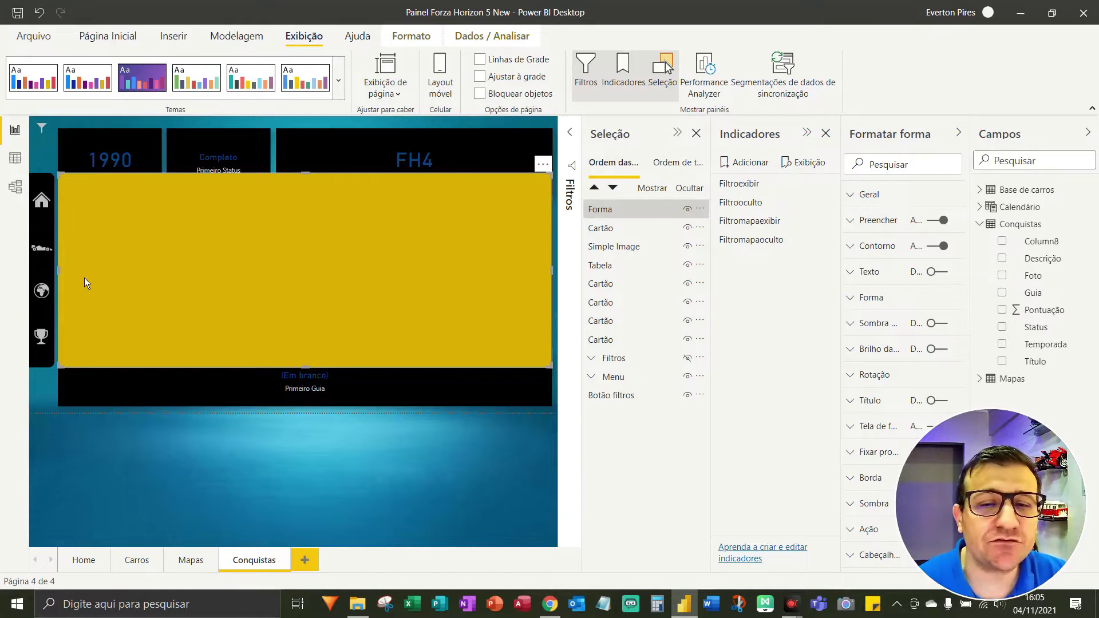
Insert a Voltar button and place it at the left edge of the gold rectangle, about halfway up
{"action": "left_click", "coordinate": [170, 42]}
{"action": "left_click", "coordinate": [563, 92]}
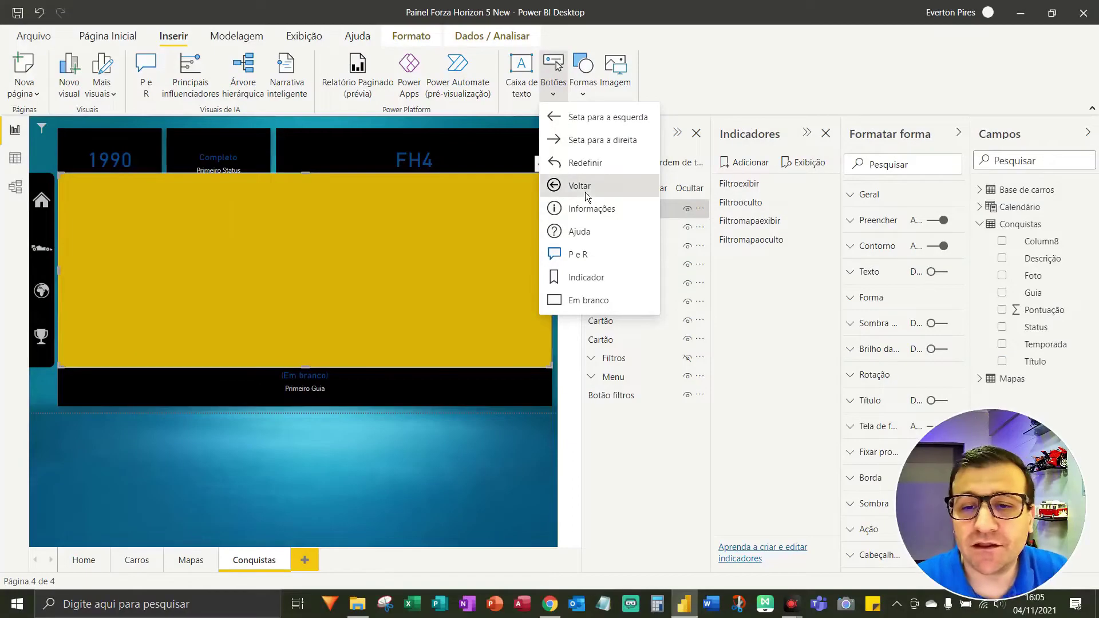
{"action": "left_click", "coordinate": [601, 320]}
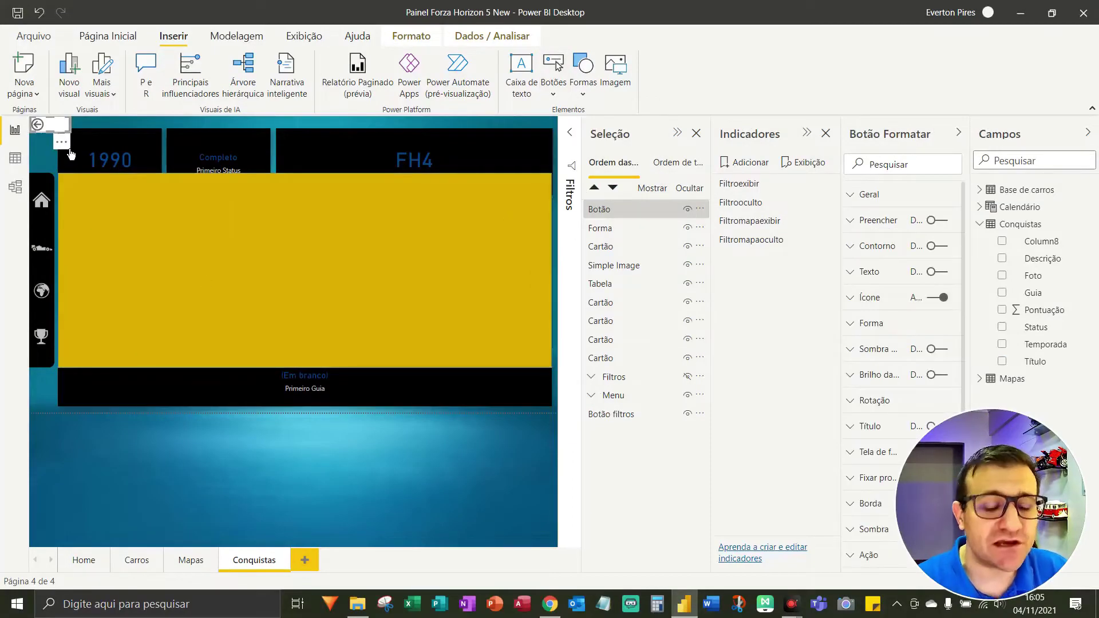
{"action": "left_click_drag", "start_coordinate": [51, 125], "coordinate": [89, 220]}
{"action": "left_click_drag", "start_coordinate": [125, 285], "coordinate": [101, 294]}
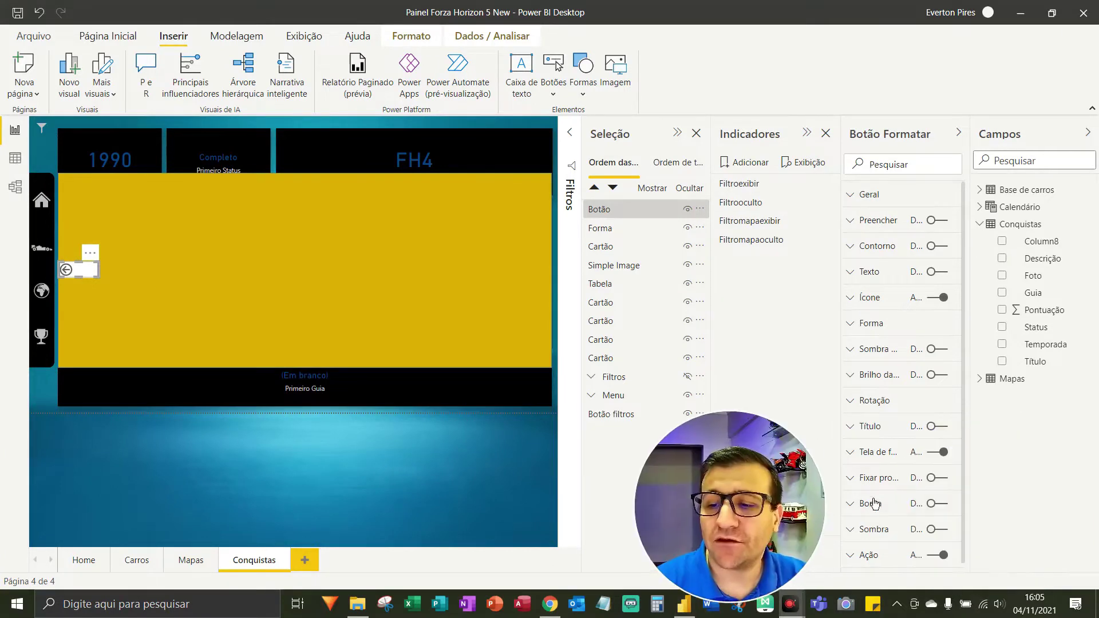
Turn off the back button's background and centre its icon horizontally
{"action": "left_click", "coordinate": [935, 454]}
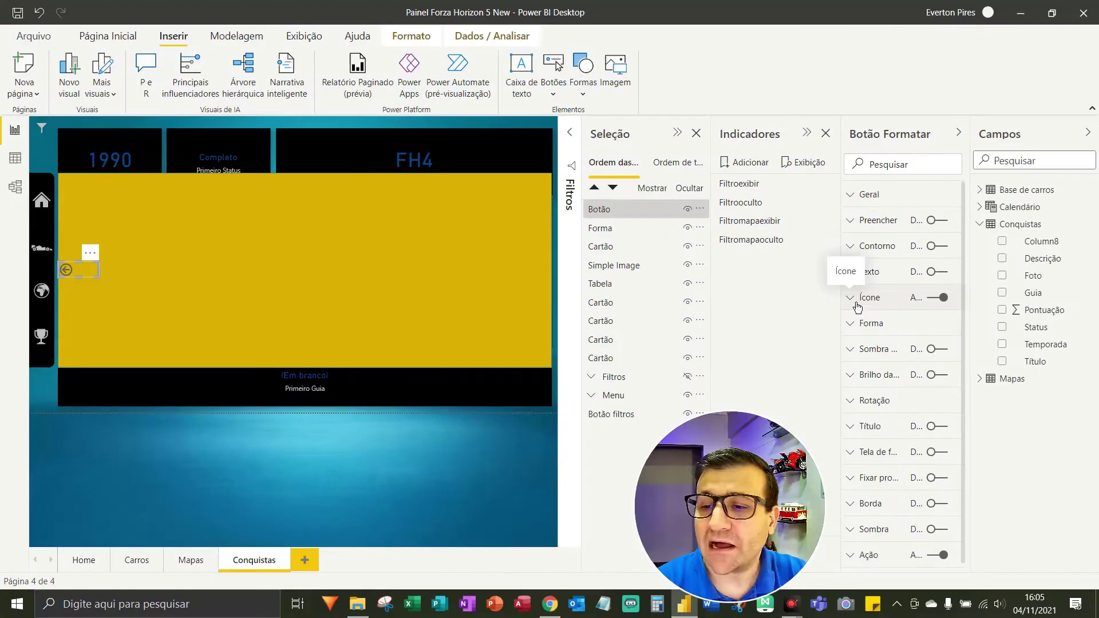
{"action": "left_click", "coordinate": [856, 298]}
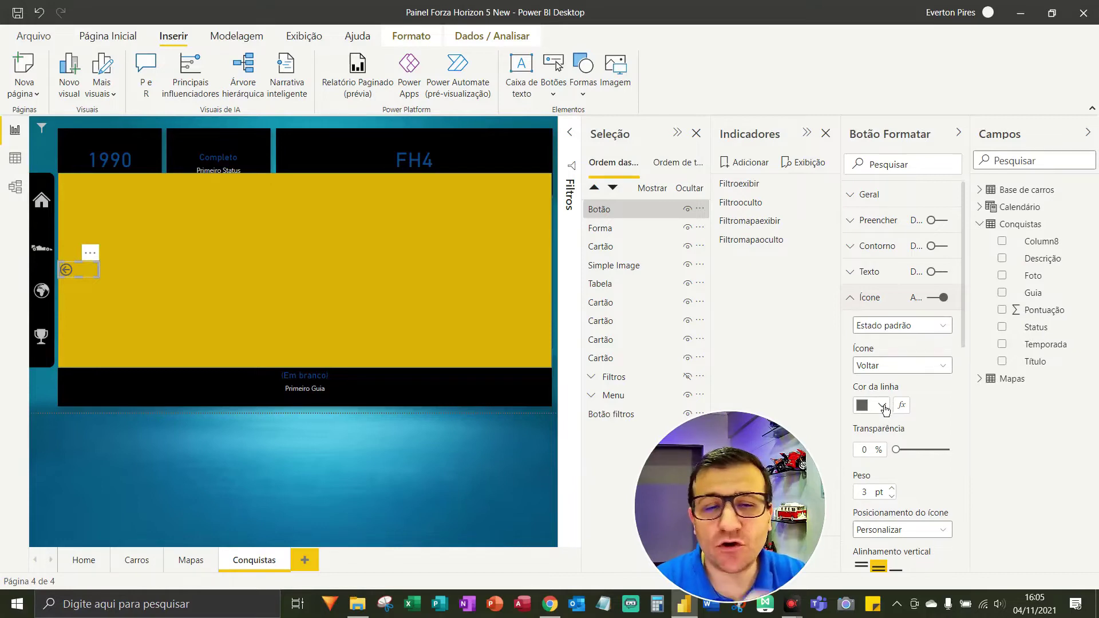
{"action": "scroll", "coordinate": [885, 409], "scroll_direction": "down", "scroll_amount": 5}
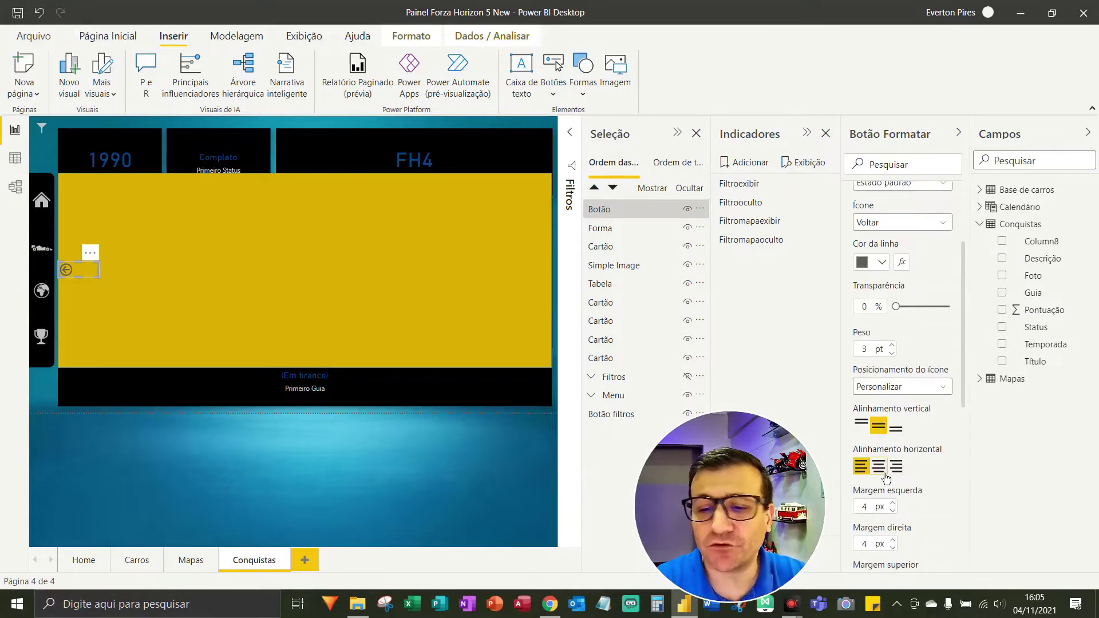
{"action": "left_click", "coordinate": [885, 472]}
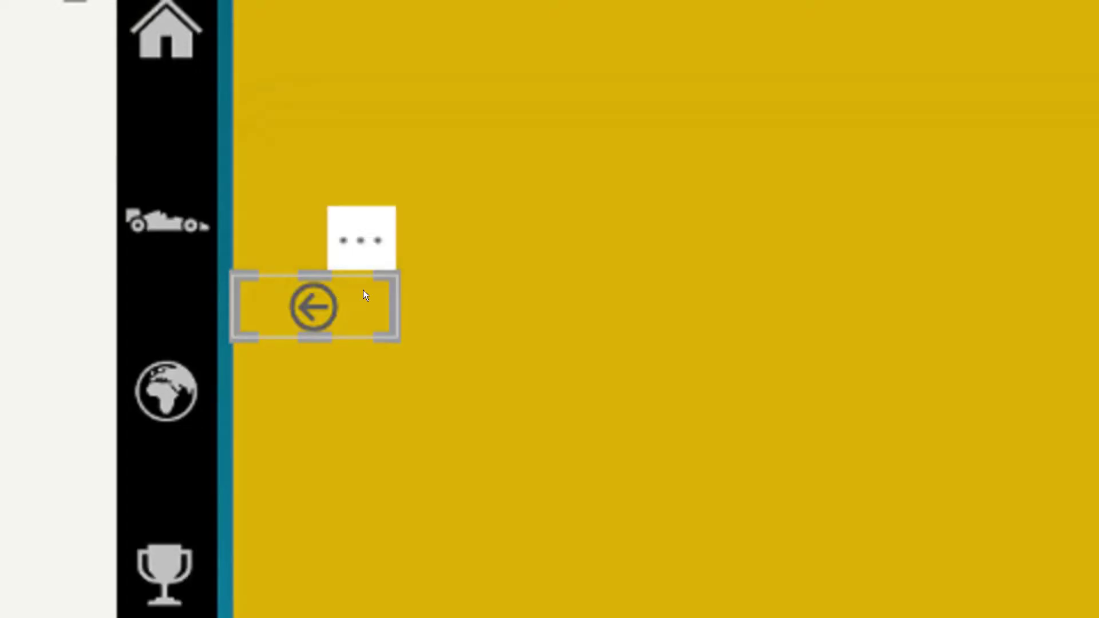
Narrow the back button so its frame closely fits the arrow icon, keeping it at the rectangle's left edge
{"action": "left_click_drag", "start_coordinate": [384, 287], "coordinate": [284, 293]}
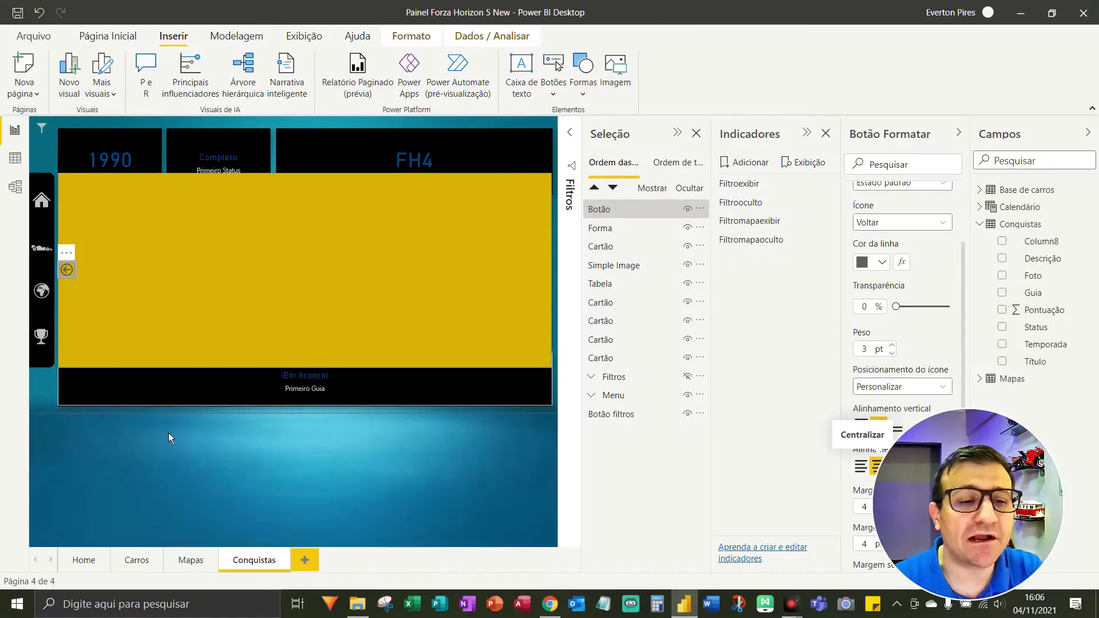
{"action": "left_click", "coordinate": [183, 468]}
{"action": "key", "text": "F5"}
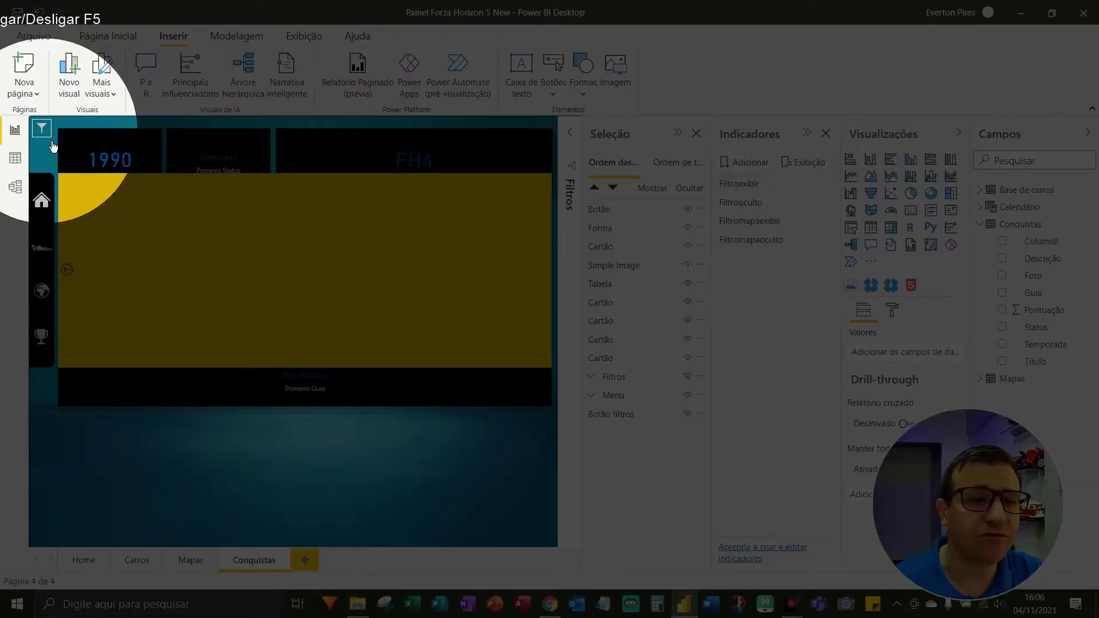
{"action": "key", "text": "F5"}
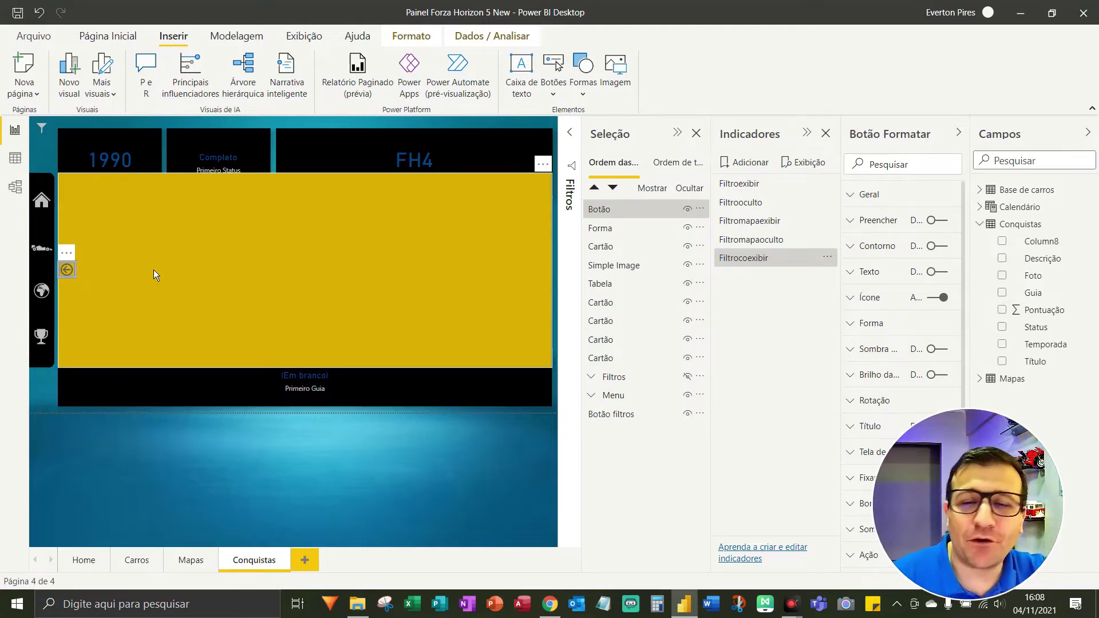
Group the back button with the gold rectangle
{"action": "left_click", "coordinate": [128, 222]}
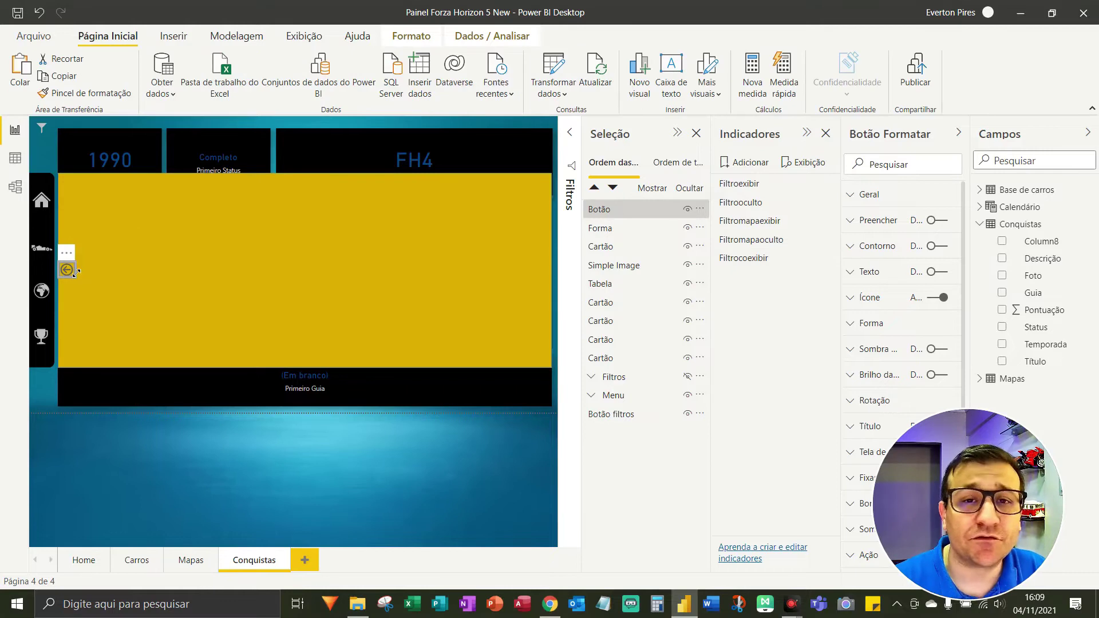
{"action": "left_click", "coordinate": [109, 231], "text": "ctrl"}
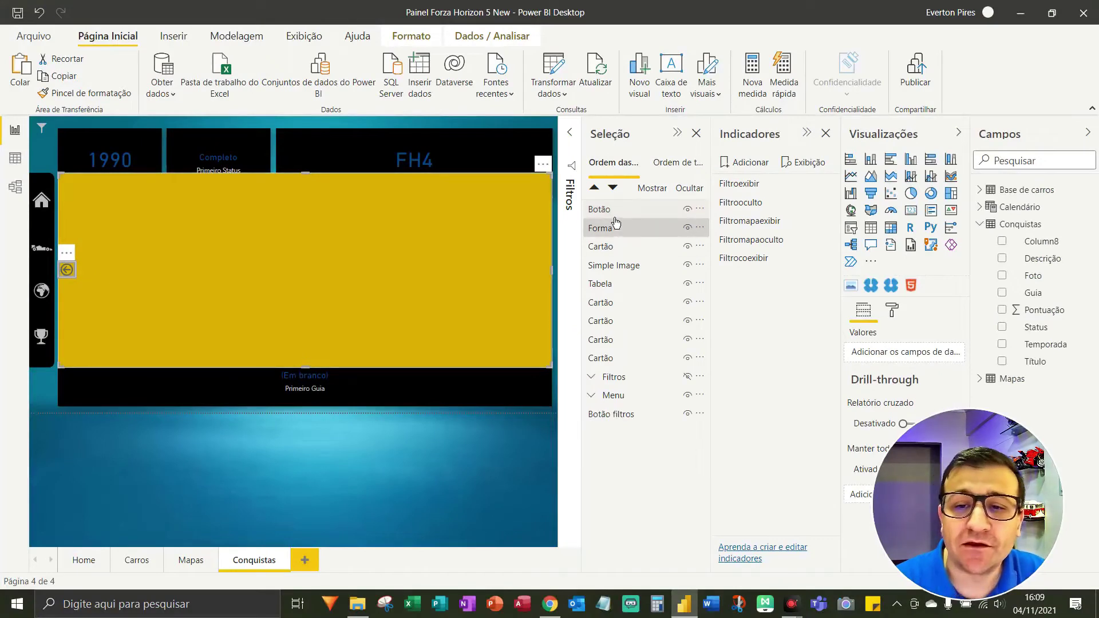
{"action": "left_click", "coordinate": [343, 128]}
{"action": "left_click", "coordinate": [104, 300], "text": "ctrl"}
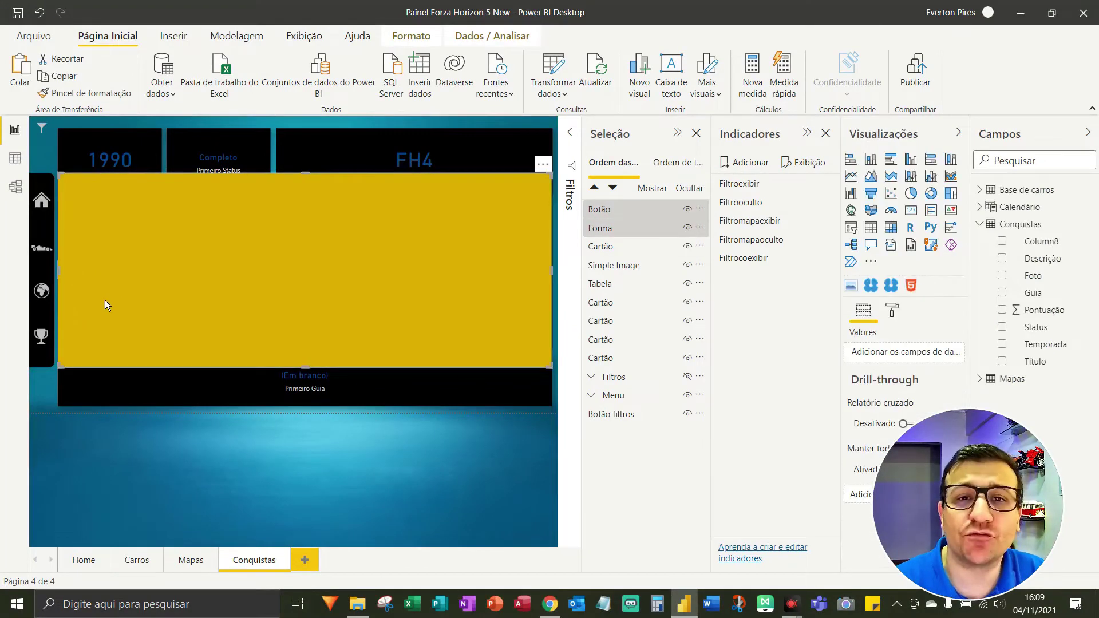
{"action": "right_click", "coordinate": [115, 304]}
{"action": "mouse_move", "coordinate": [153, 313]}
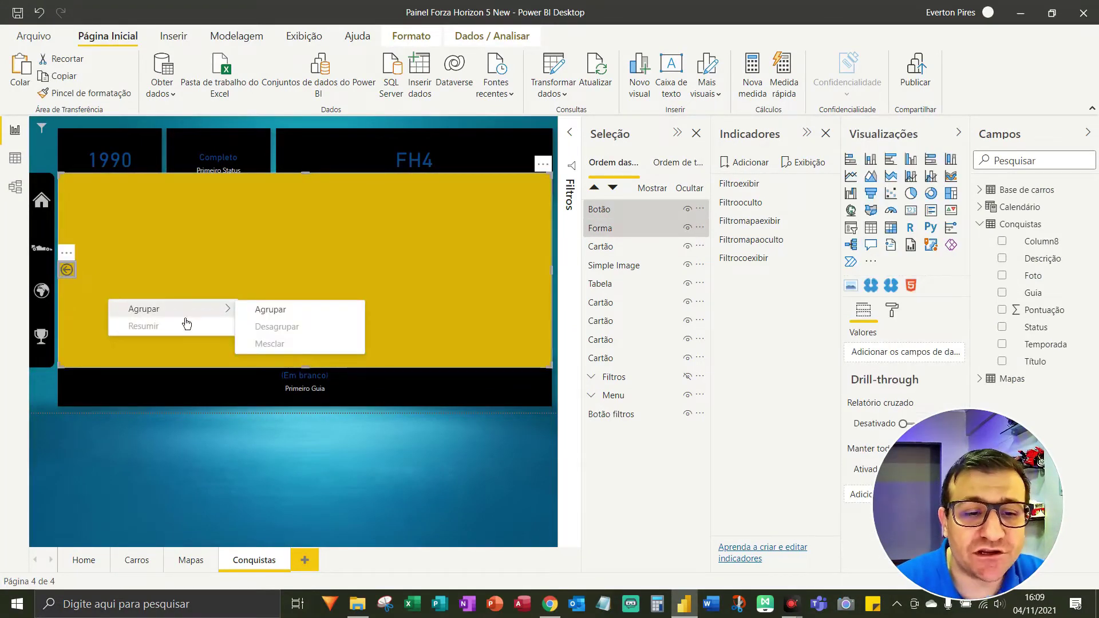
{"action": "left_click", "coordinate": [289, 316]}
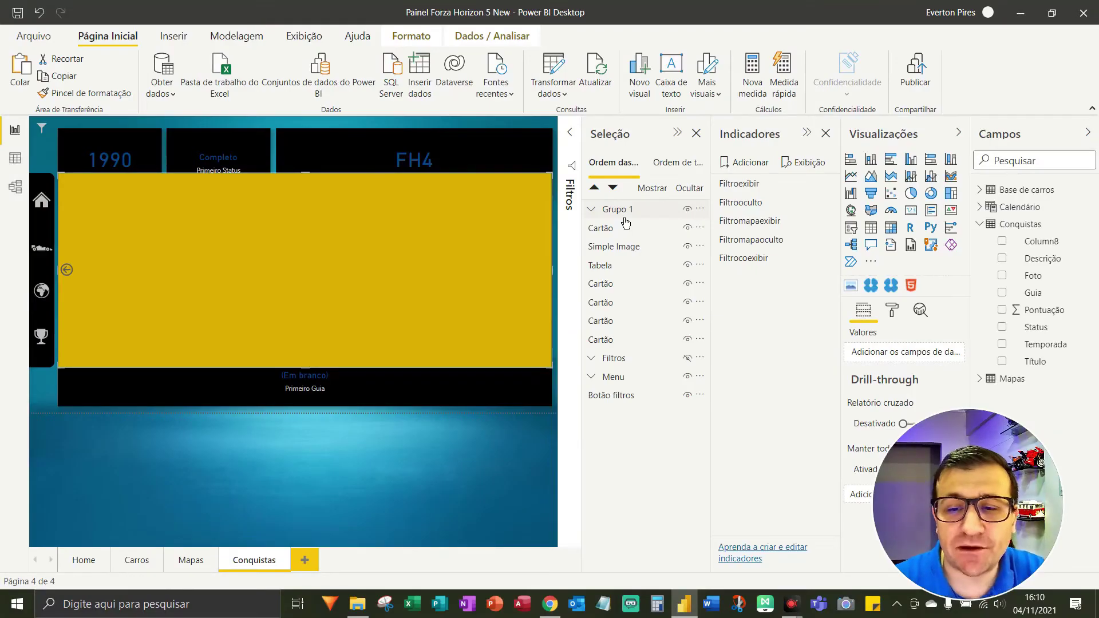
Rename the new group as "Menu consquistas" and expand it to list its members
{"action": "double_click", "coordinate": [624, 218]}
{"action": "type", "text": "Menu cons"}
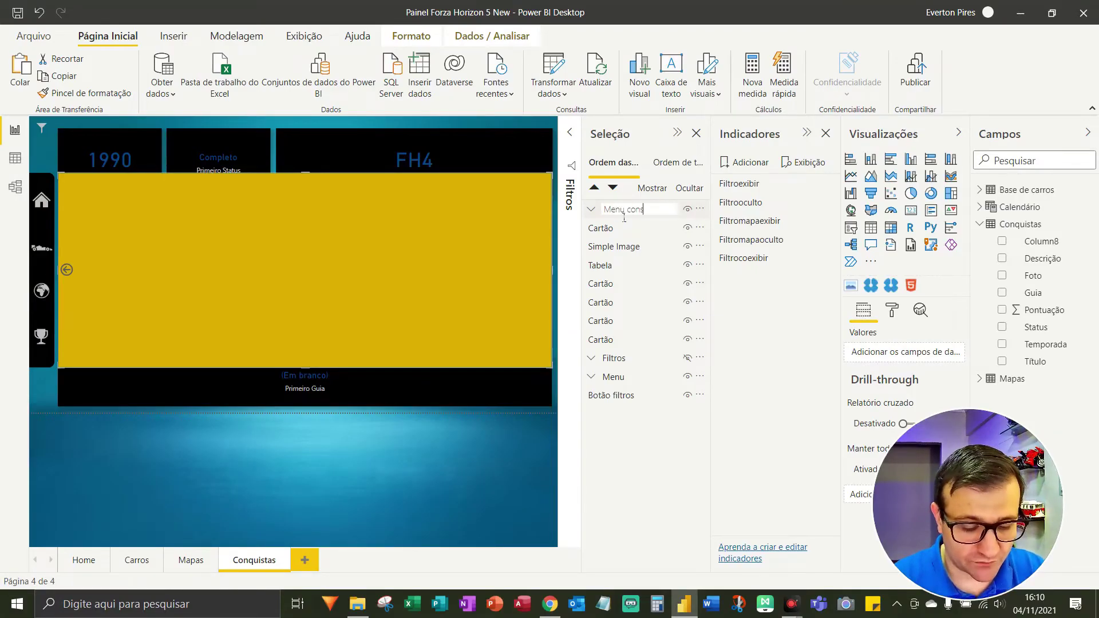
{"action": "type", "text": "quistas"}
{"action": "key", "text": "Return"}
{"action": "left_click", "coordinate": [592, 210]}
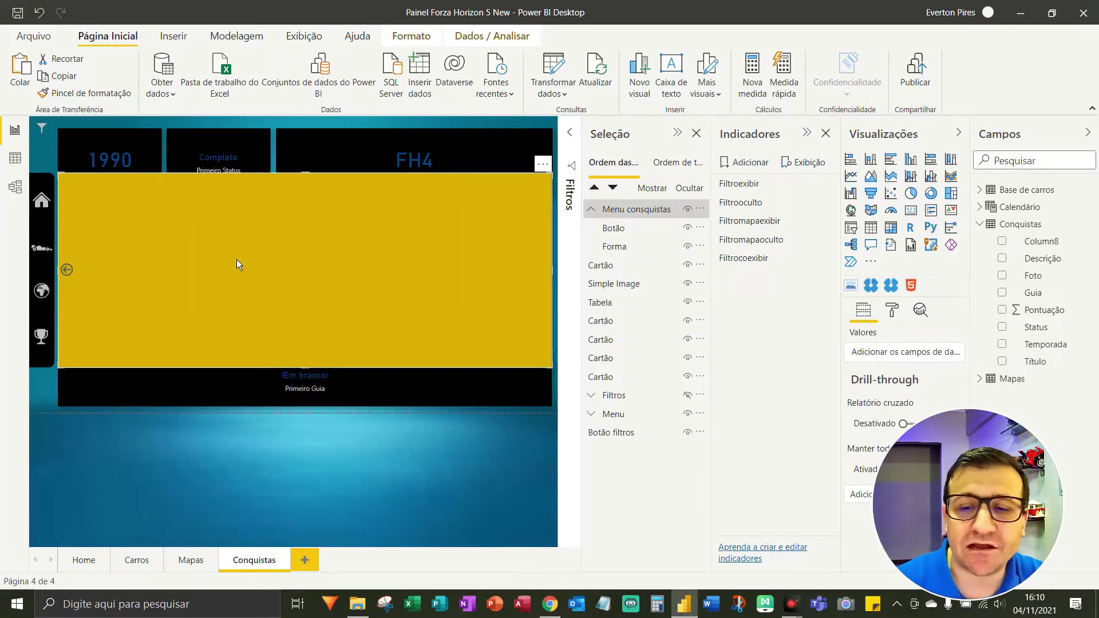
Hide the Menu consquistas group on the Conquistas page
{"action": "left_click", "coordinate": [238, 264], "text": "ctrl"}
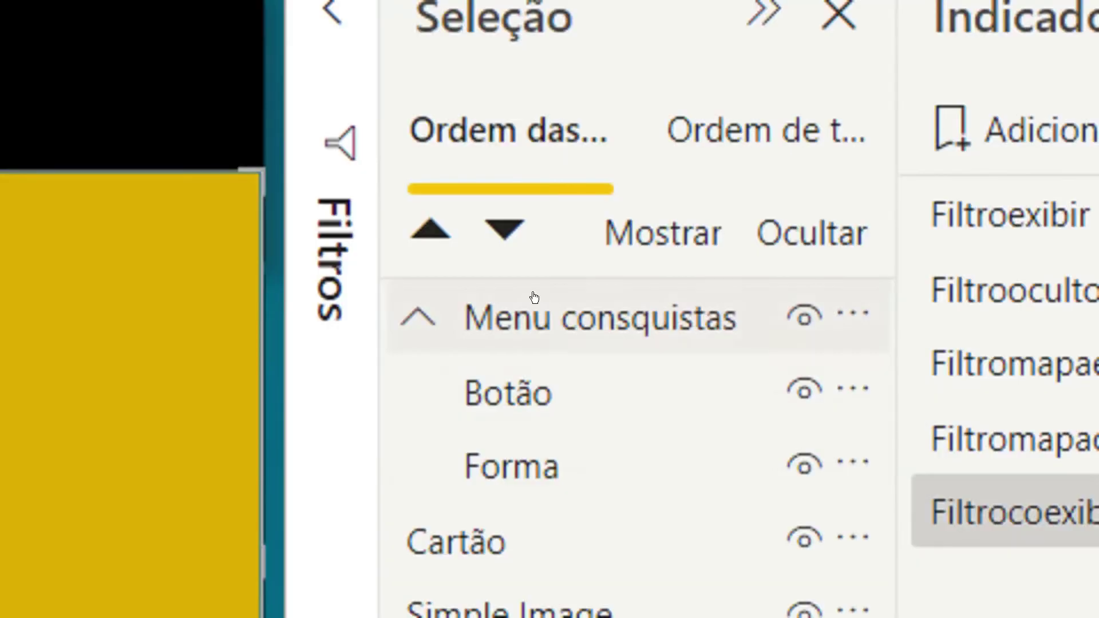
{"action": "left_click", "coordinate": [620, 206]}
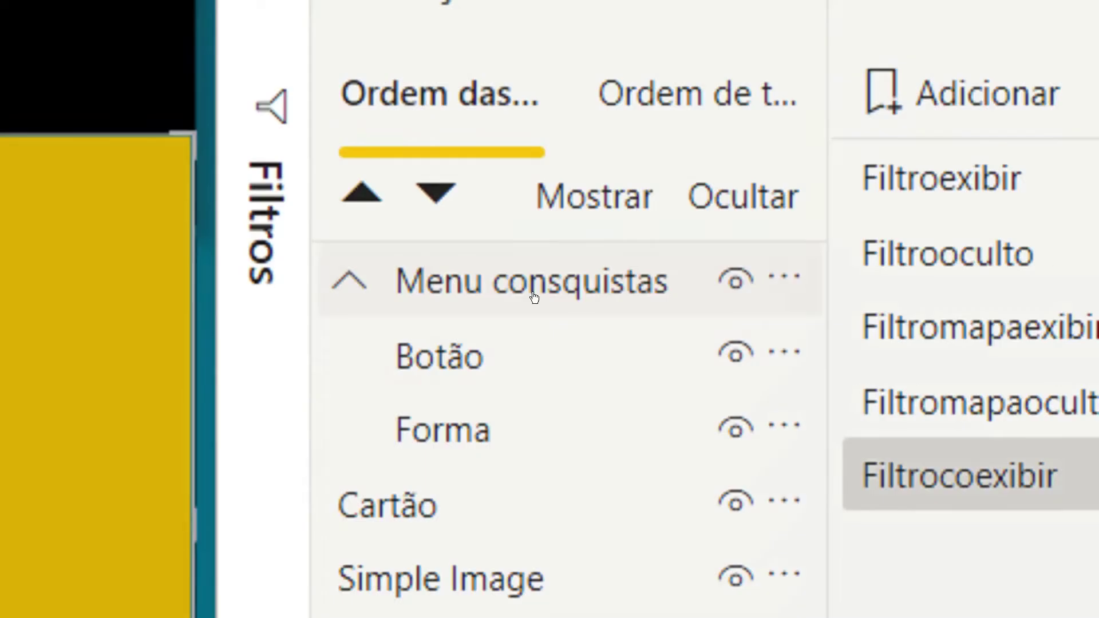
{"action": "left_click", "coordinate": [658, 217]}
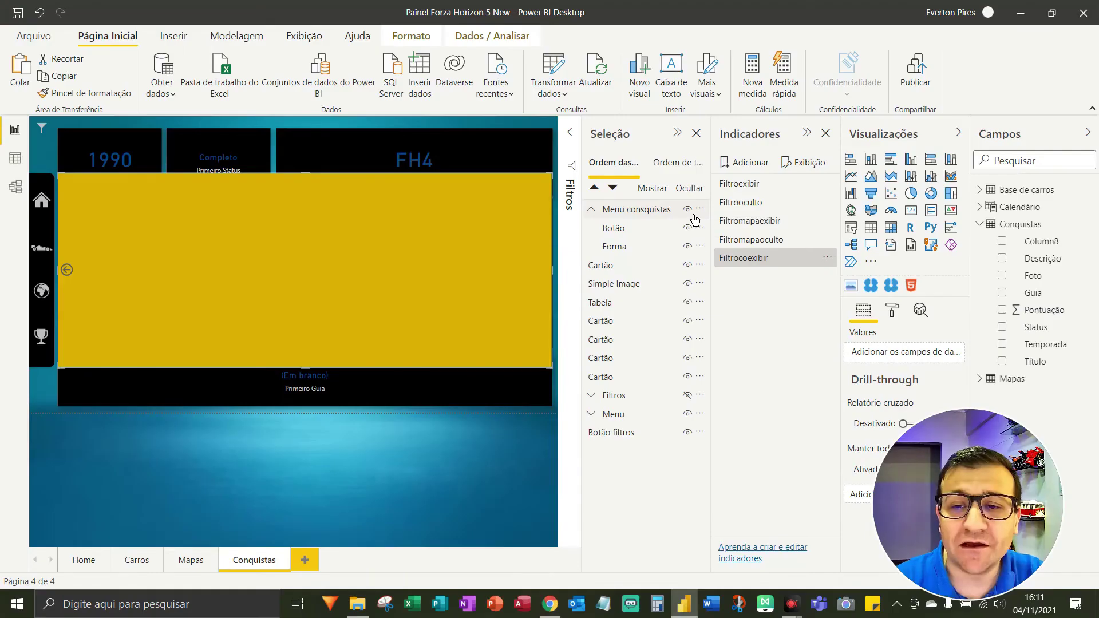
{"action": "left_click", "coordinate": [736, 280]}
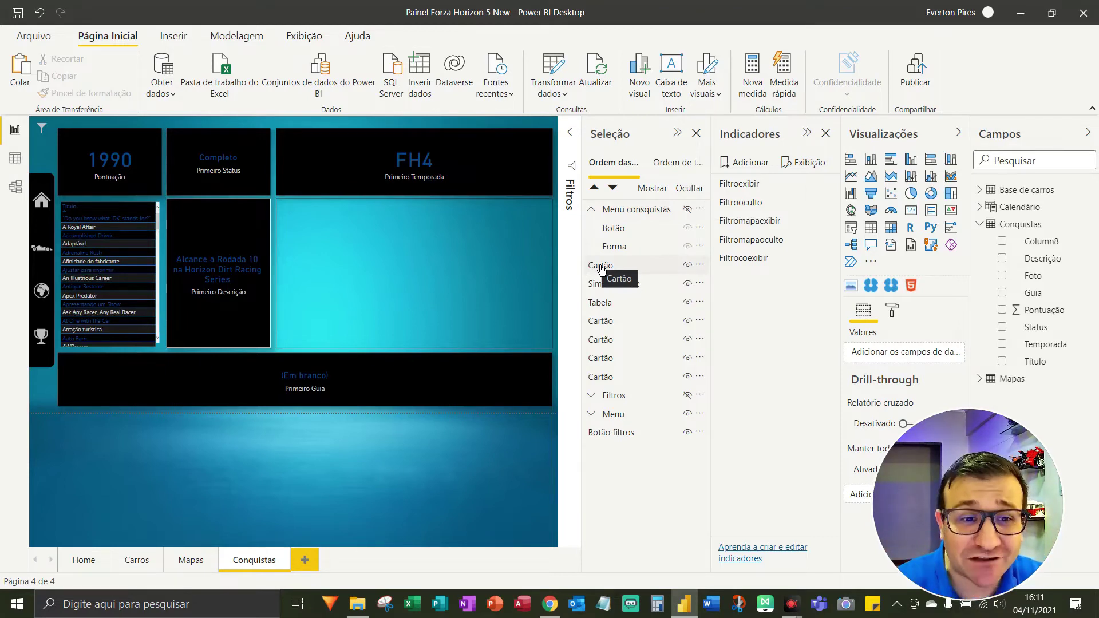
Add a bookmark of the Conquistas page with the Menu consquistas group hidden and name it Filtrocoocultar
{"action": "left_click", "coordinate": [746, 163]}
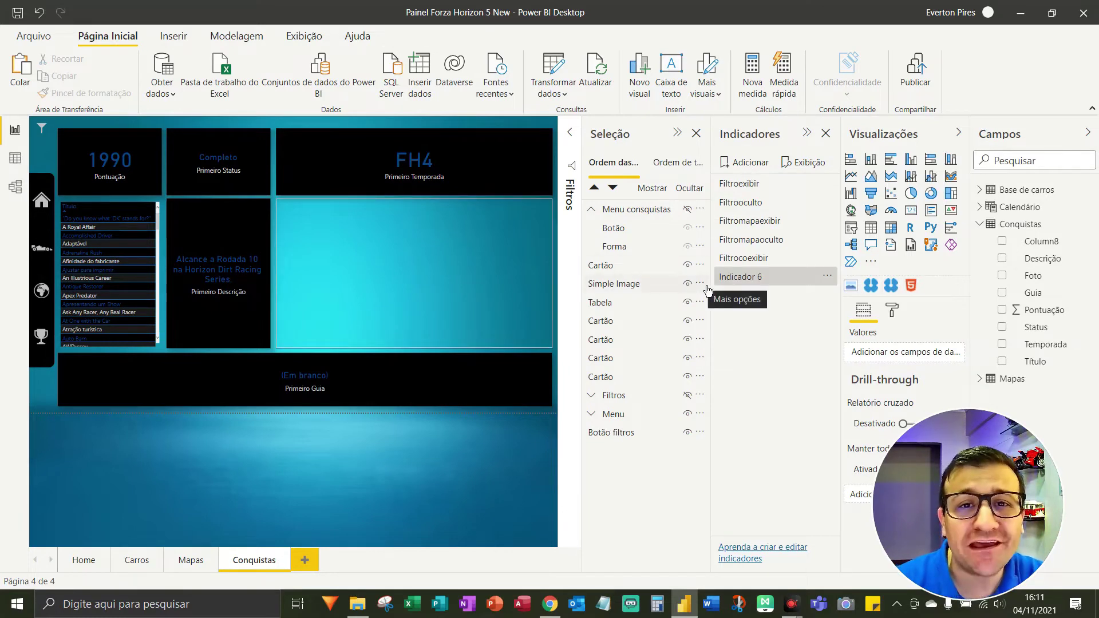
{"action": "double_click", "coordinate": [742, 279]}
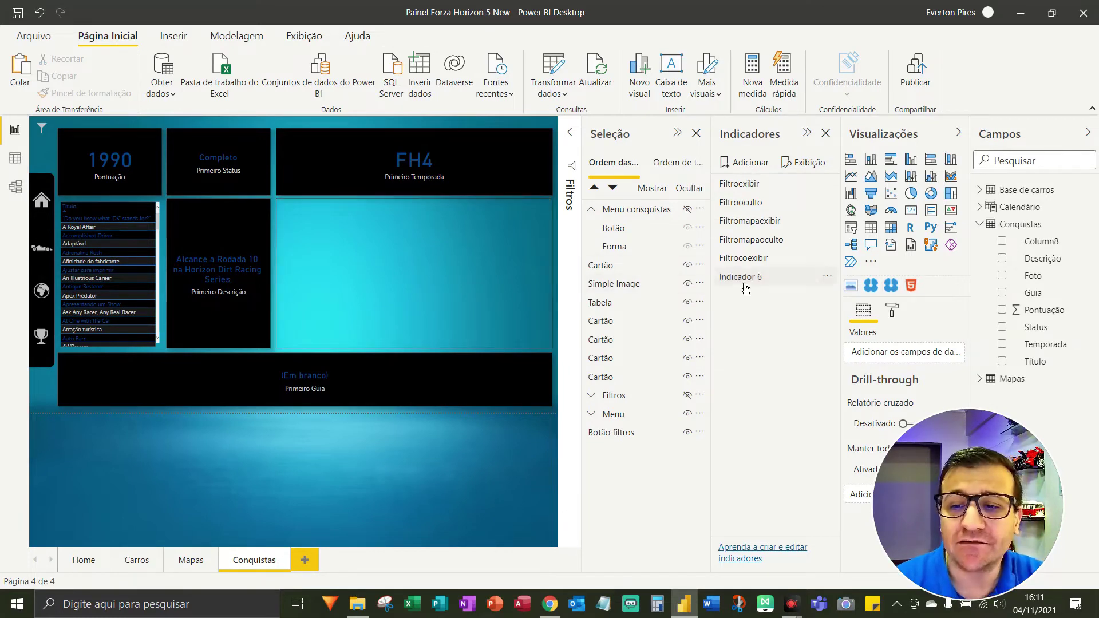
{"action": "type", "text": "Filtrocoocu"}
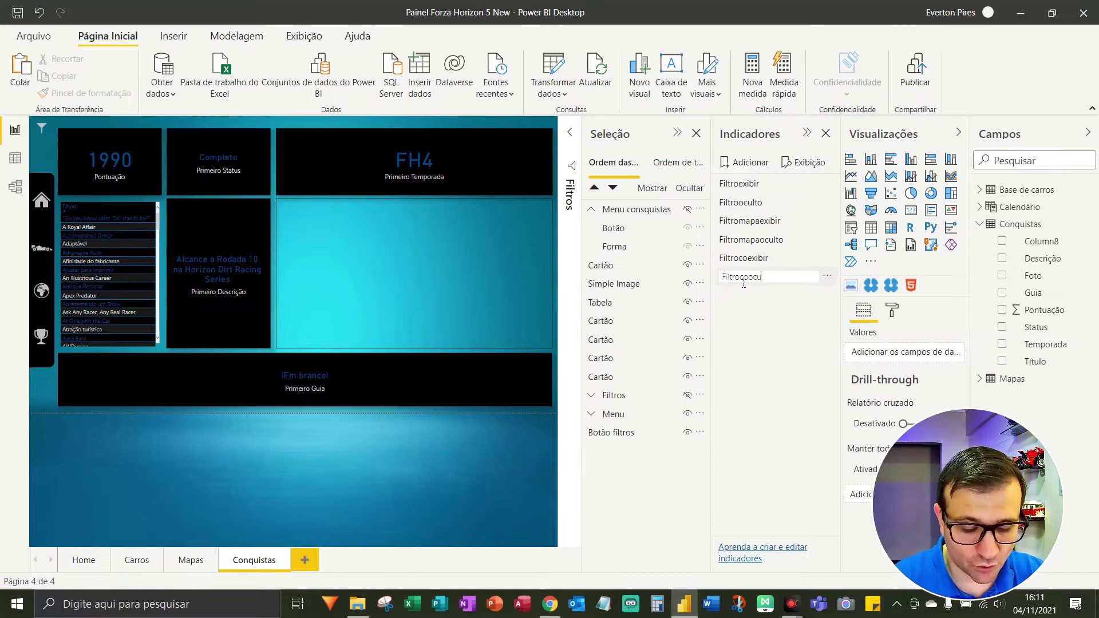
{"action": "type", "text": "ltar"}
{"action": "key", "text": "Return"}
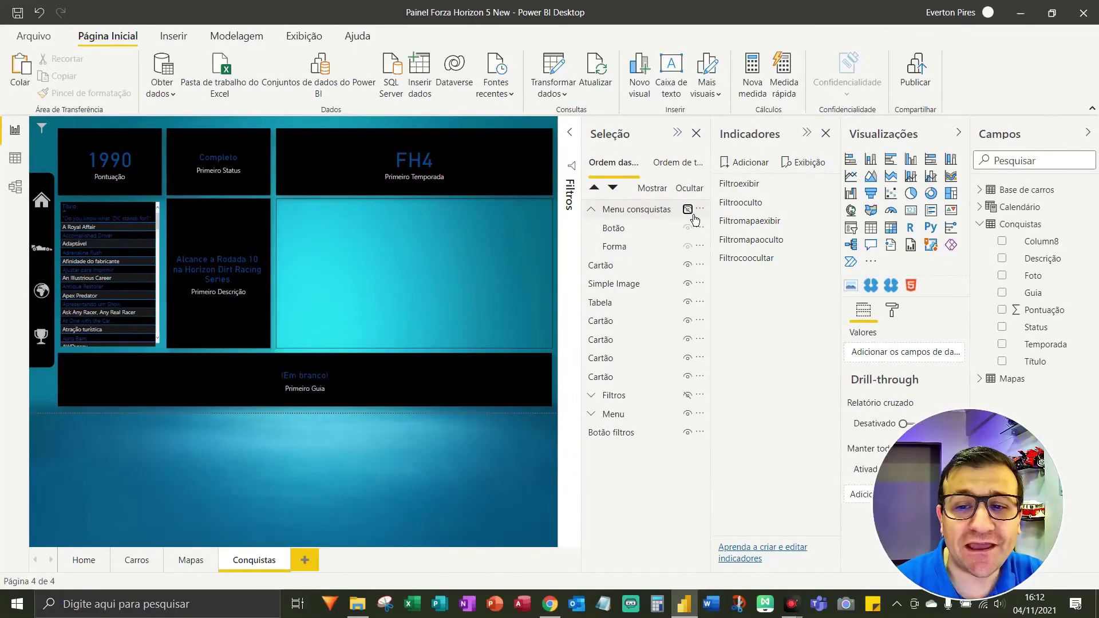
Make the Menu consquistas group visible and save that state as a new bookmark named Filtrocoexibir
{"action": "left_click", "coordinate": [687, 210]}
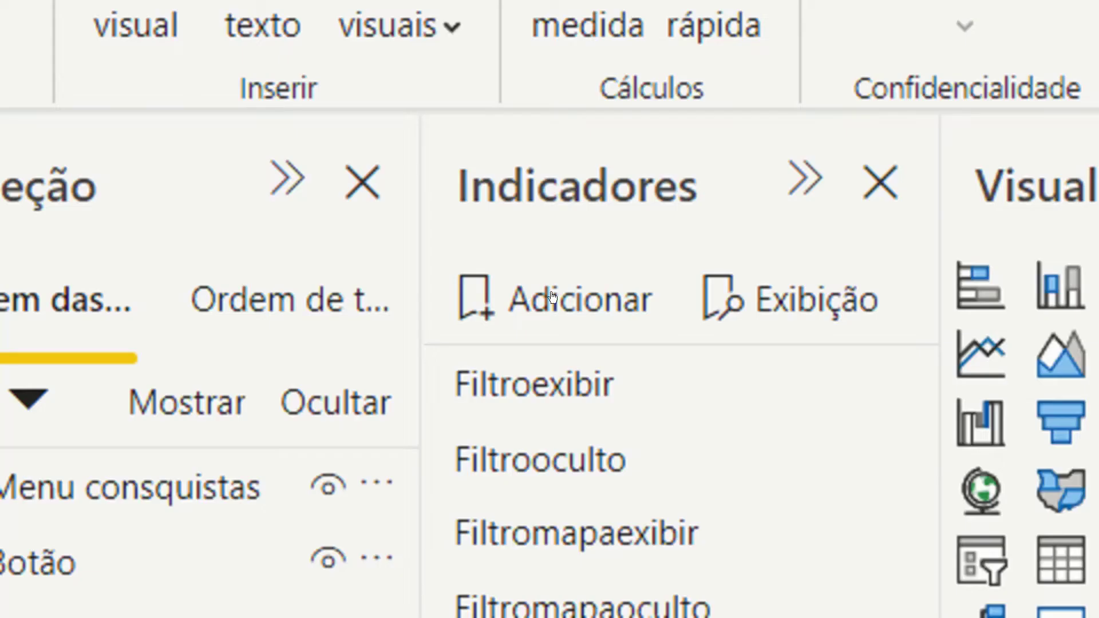
{"action": "left_click", "coordinate": [554, 297]}
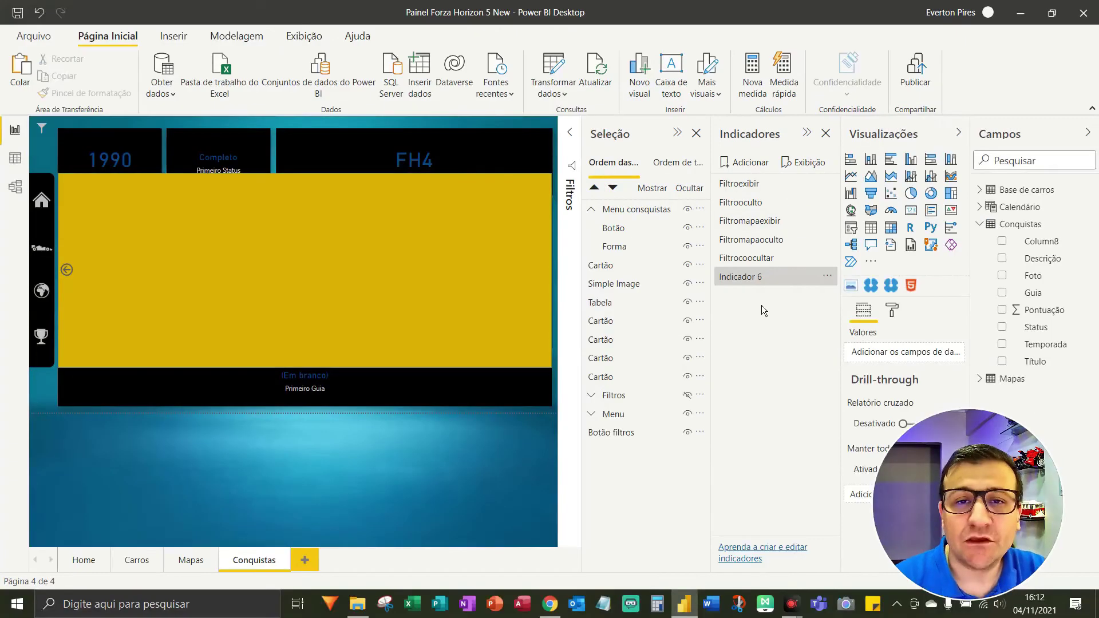
{"action": "double_click", "coordinate": [753, 279]}
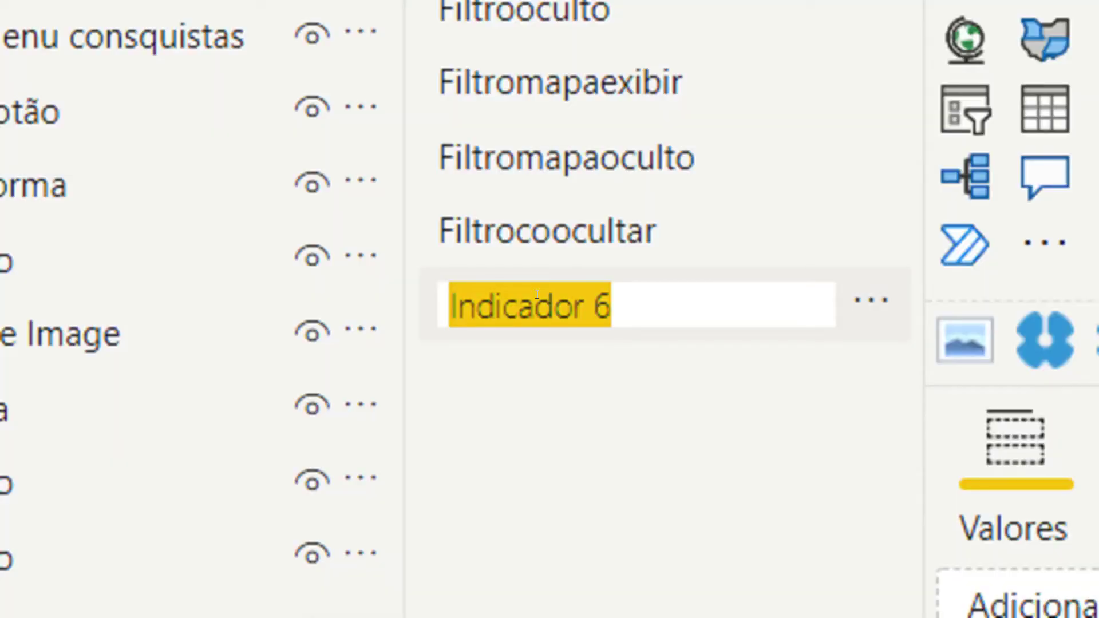
{"action": "type", "text": "Fi"}
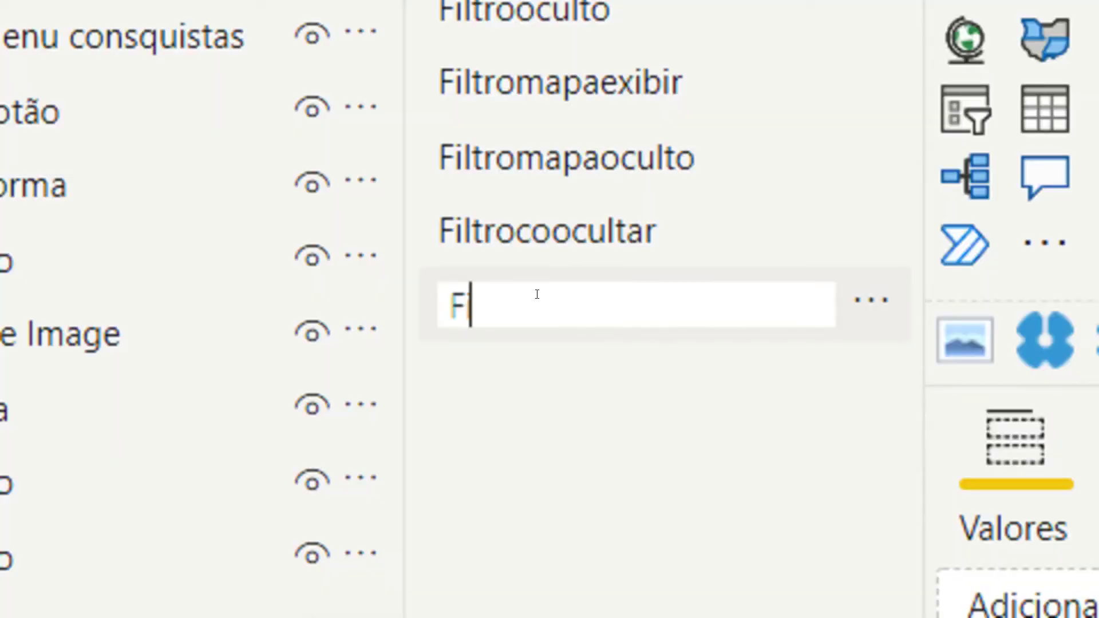
{"action": "type", "text": "ltrocoexibir"}
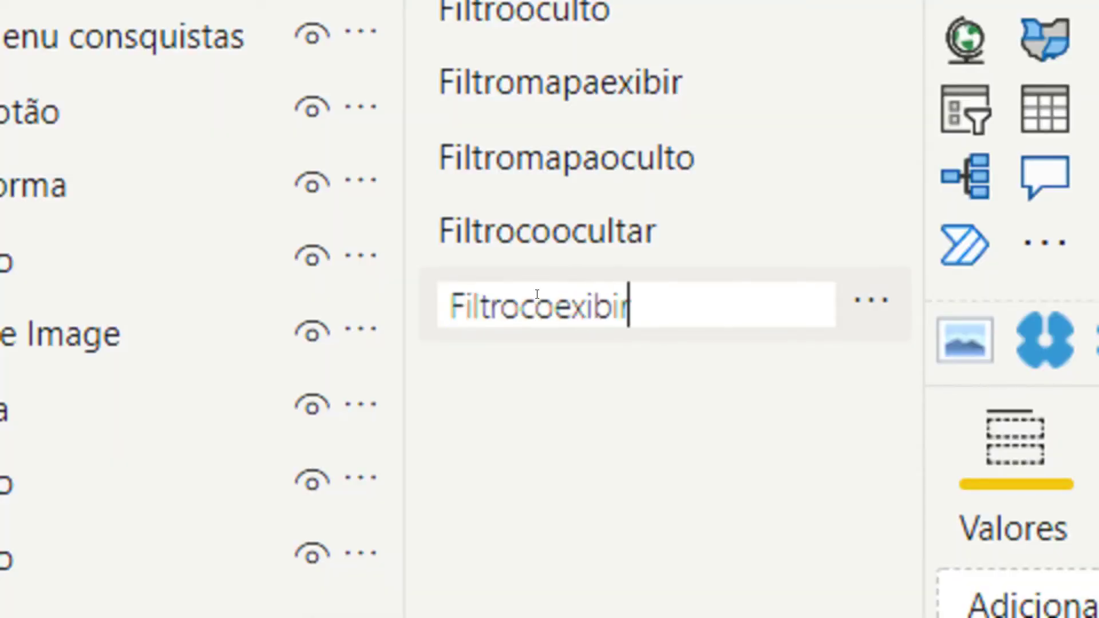
{"action": "key", "text": "Return"}
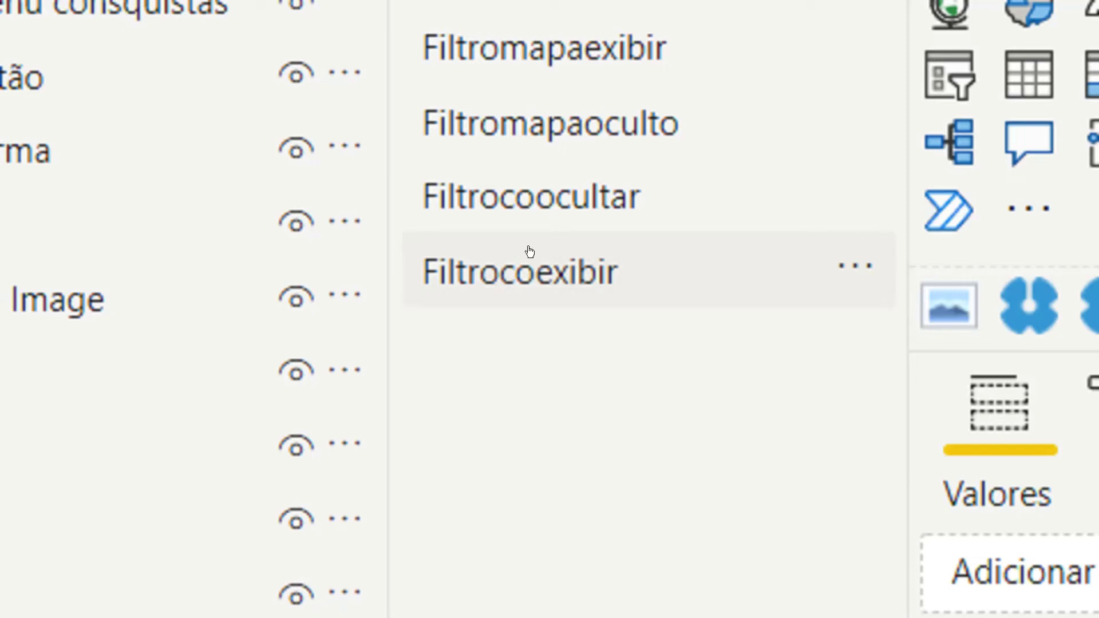
Test the Filtrocoocultar and Filtrocoexibir bookmarks by applying them alternately, finishing on Filtrocoexibir
{"action": "left_click", "coordinate": [529, 252]}
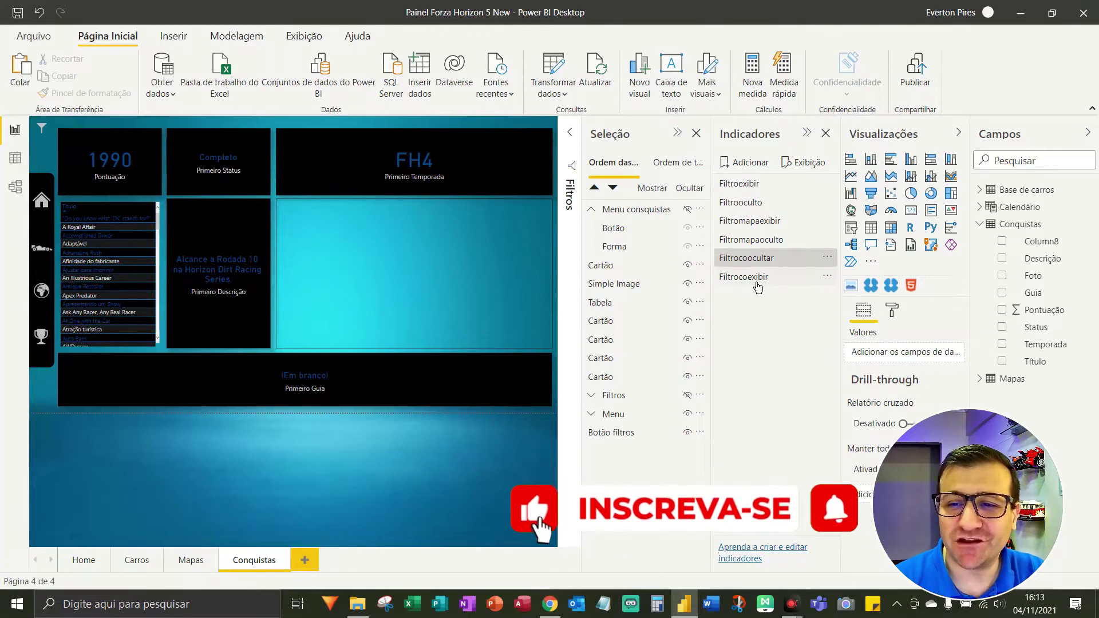
{"action": "left_click", "coordinate": [756, 278]}
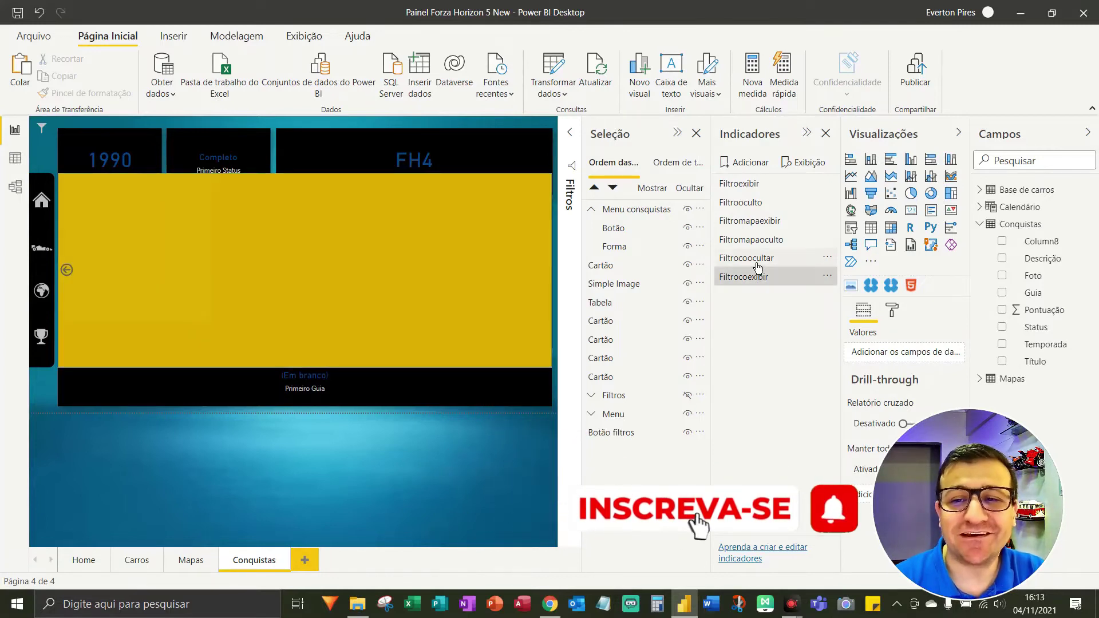
{"action": "left_click", "coordinate": [757, 265]}
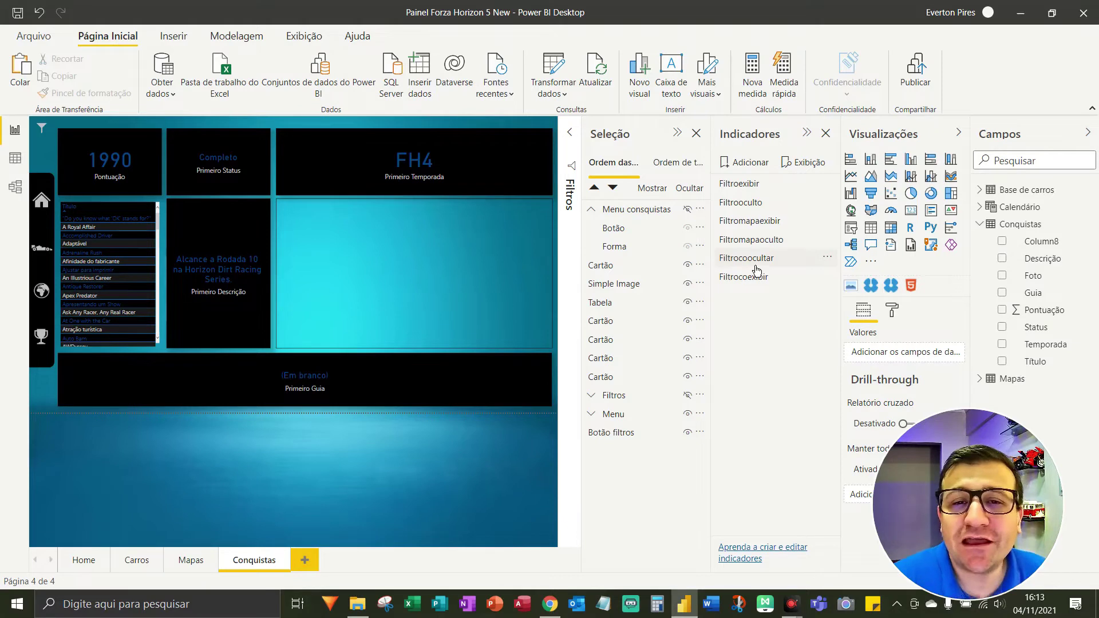
{"action": "left_click", "coordinate": [757, 264]}
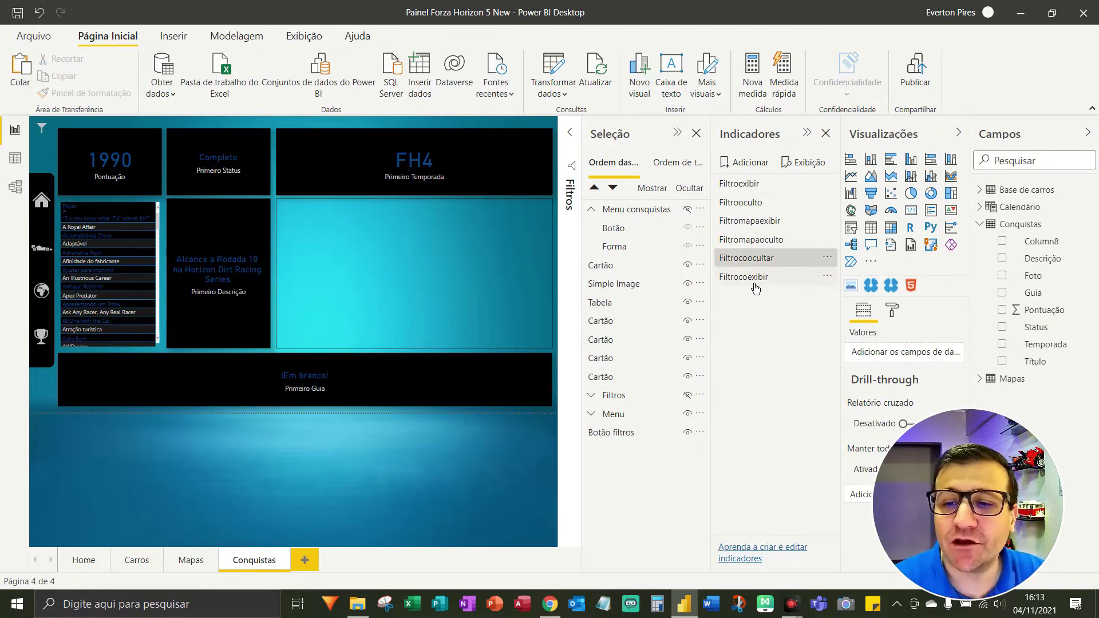
{"action": "left_click", "coordinate": [754, 280]}
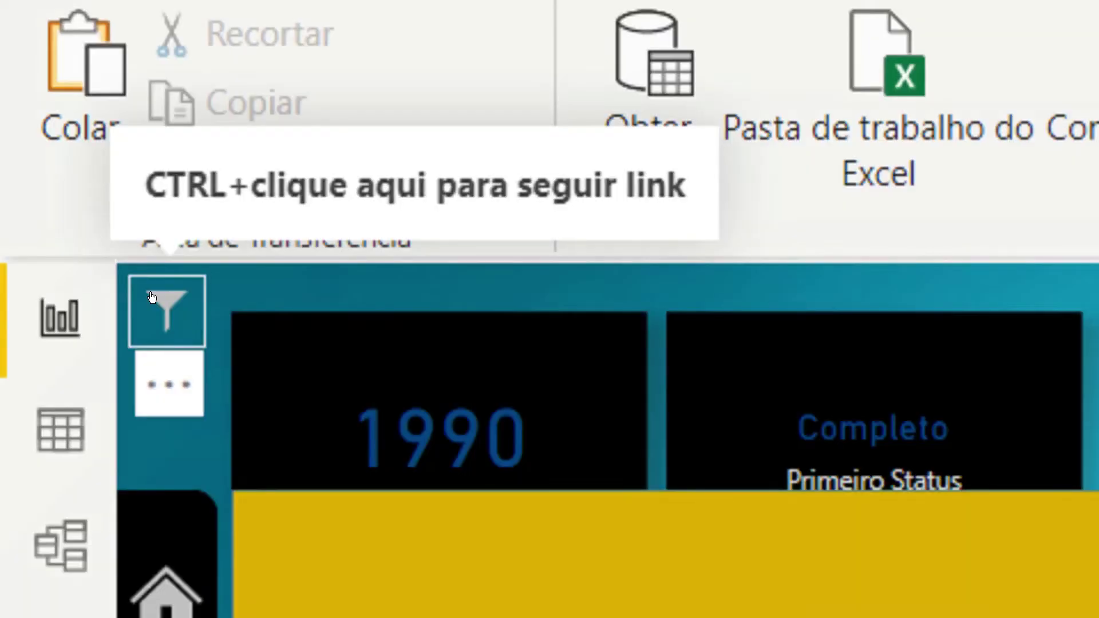
Set the funnel image's action to type Indicador with the Filtrocoexibir bookmark as its target
{"action": "left_click", "coordinate": [151, 297]}
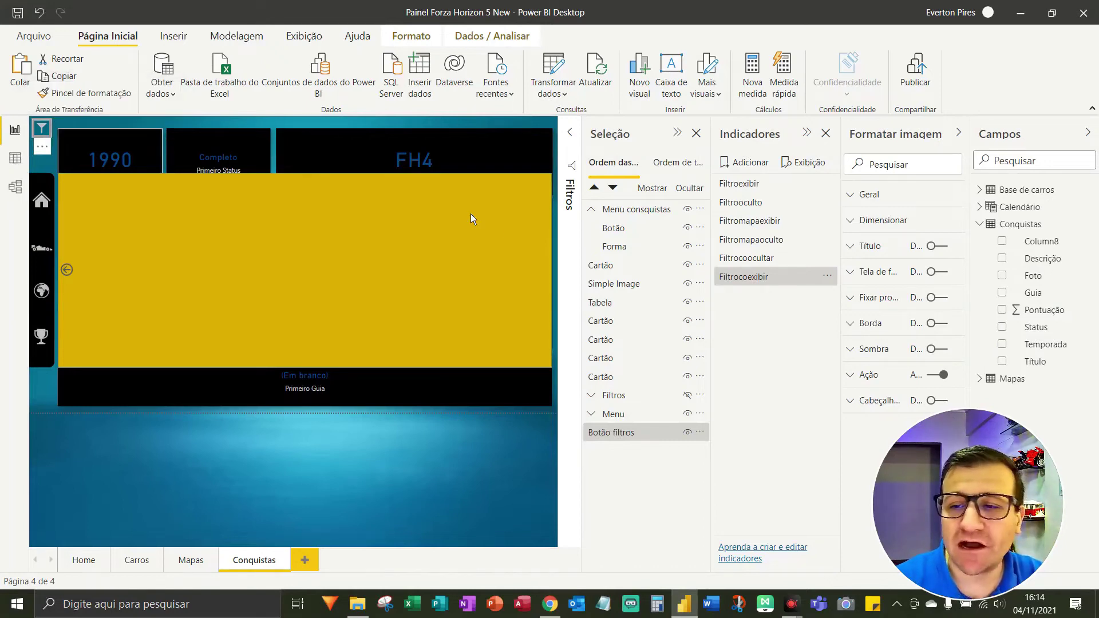
{"action": "left_click_drag", "start_coordinate": [967, 486], "coordinate": [749, 474]}
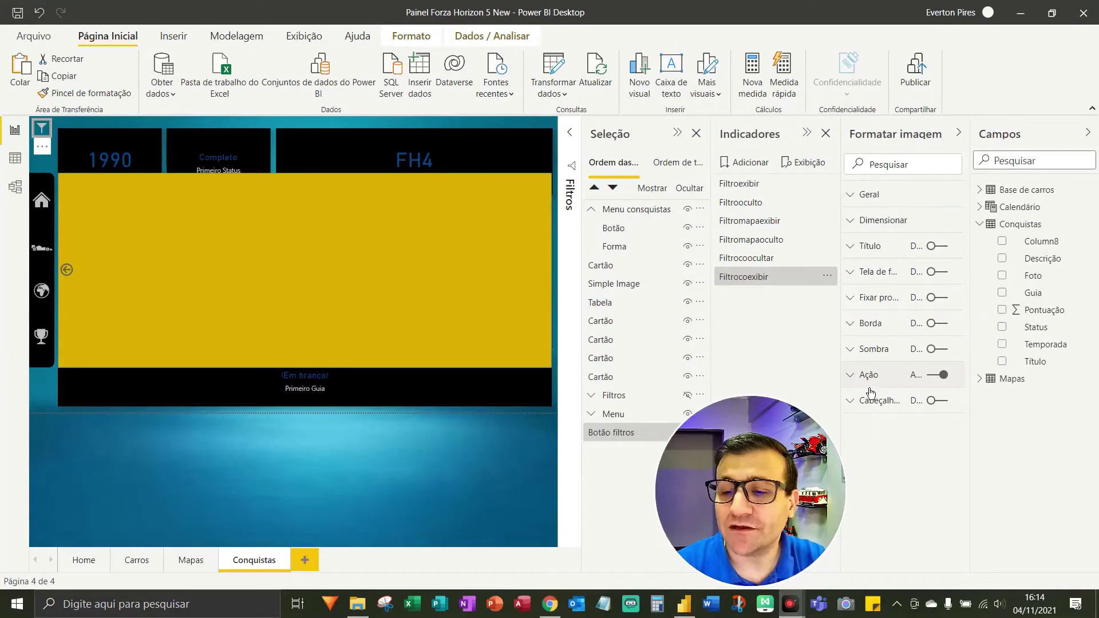
{"action": "left_click", "coordinate": [400, 280]}
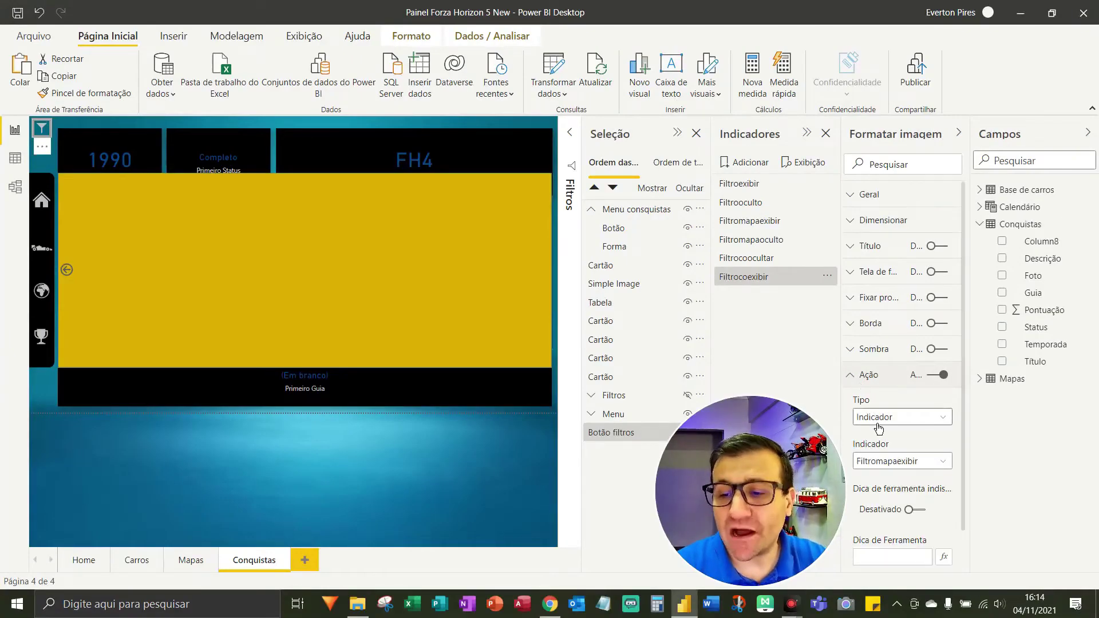
{"action": "left_click_drag", "start_coordinate": [802, 468], "coordinate": [709, 468]}
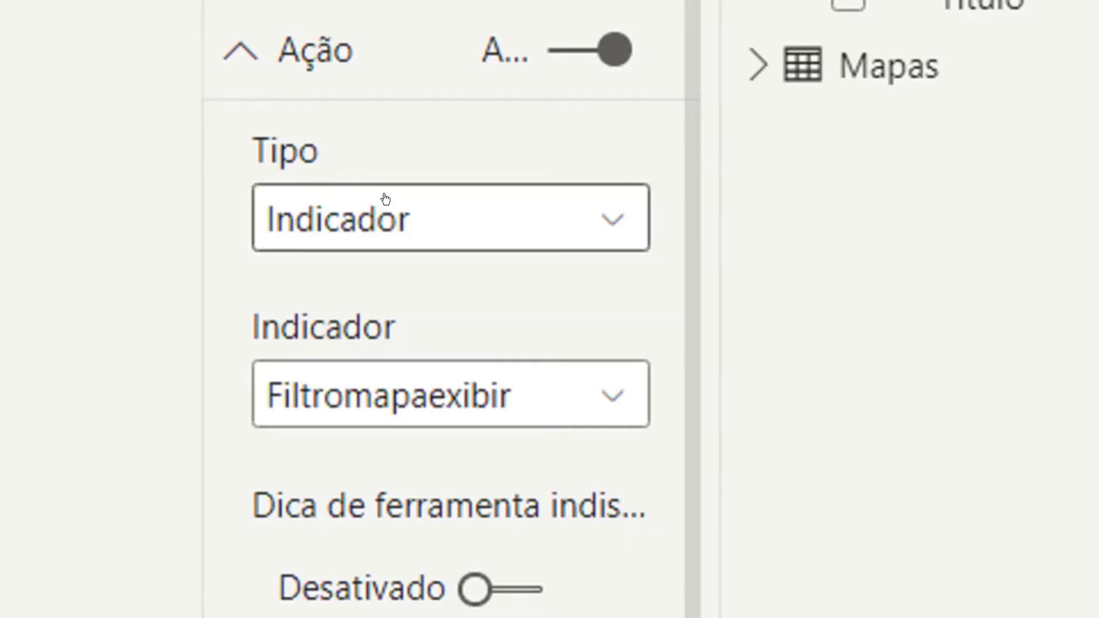
{"action": "left_click", "coordinate": [387, 202]}
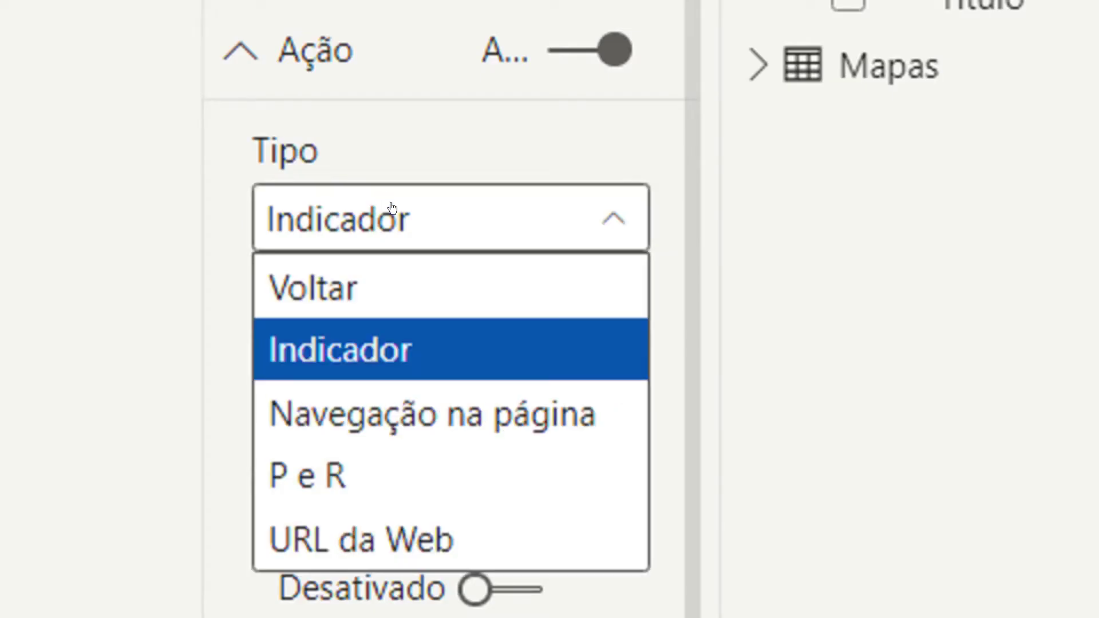
{"action": "left_click", "coordinate": [397, 331]}
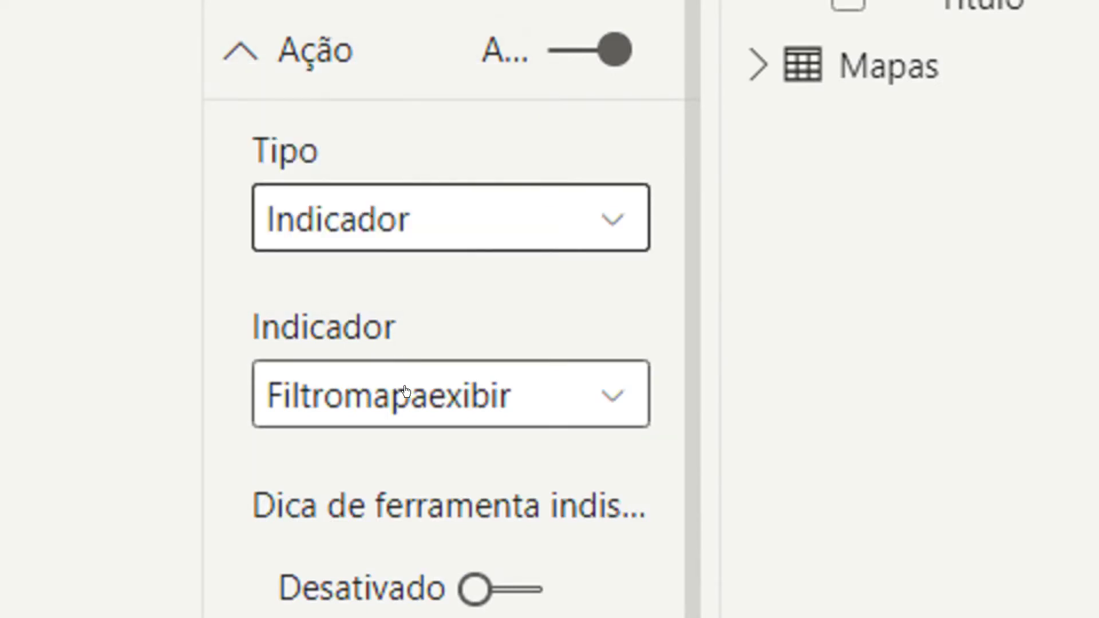
{"action": "left_click", "coordinate": [406, 391]}
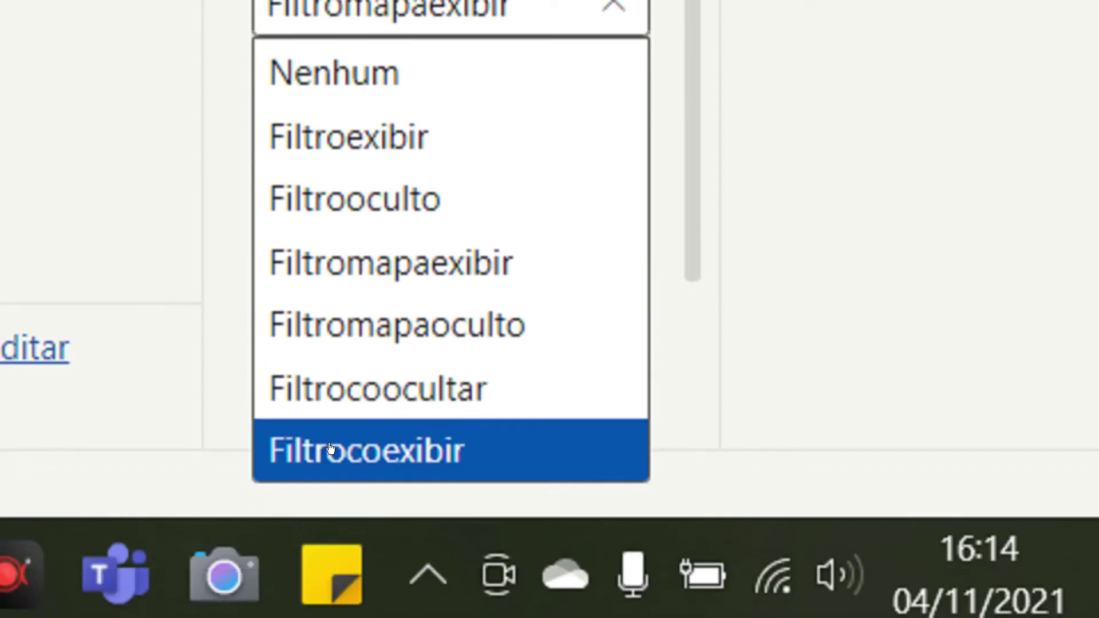
{"action": "left_click", "coordinate": [330, 494]}
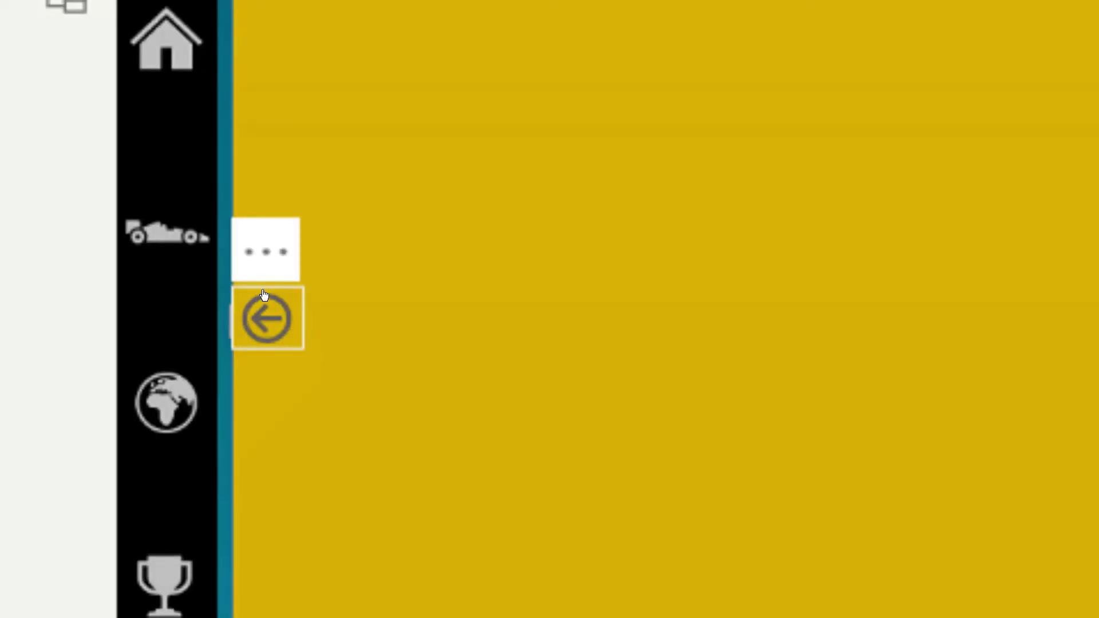
Set the back arrow button's action type to Indicador with the Filtrocoocultar bookmark as its target, and deselect the button
{"action": "left_click", "coordinate": [260, 290]}
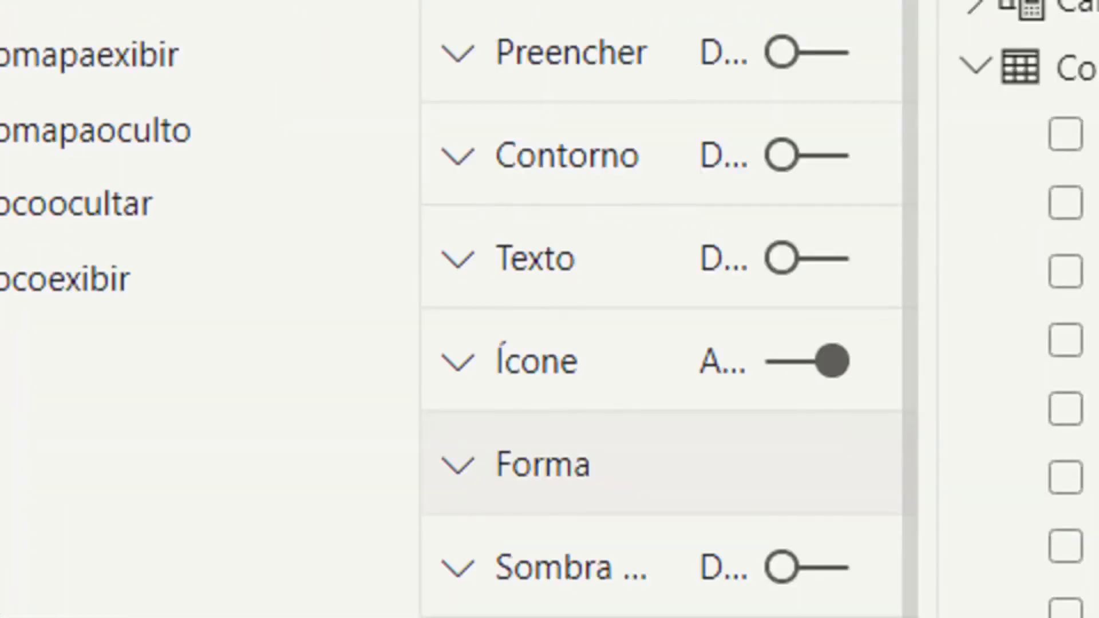
{"action": "scroll", "coordinate": [521, 448], "scroll_direction": "down", "scroll_amount": 3}
{"action": "scroll", "coordinate": [503, 217], "scroll_direction": "up", "scroll_amount": 1}
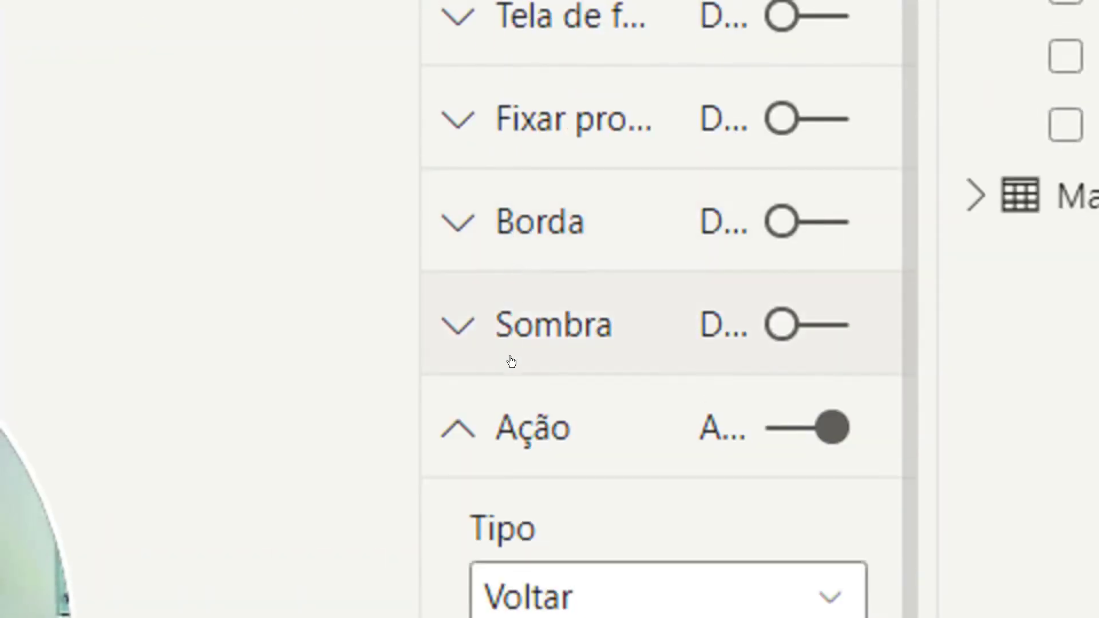
{"action": "left_click", "coordinate": [557, 583]}
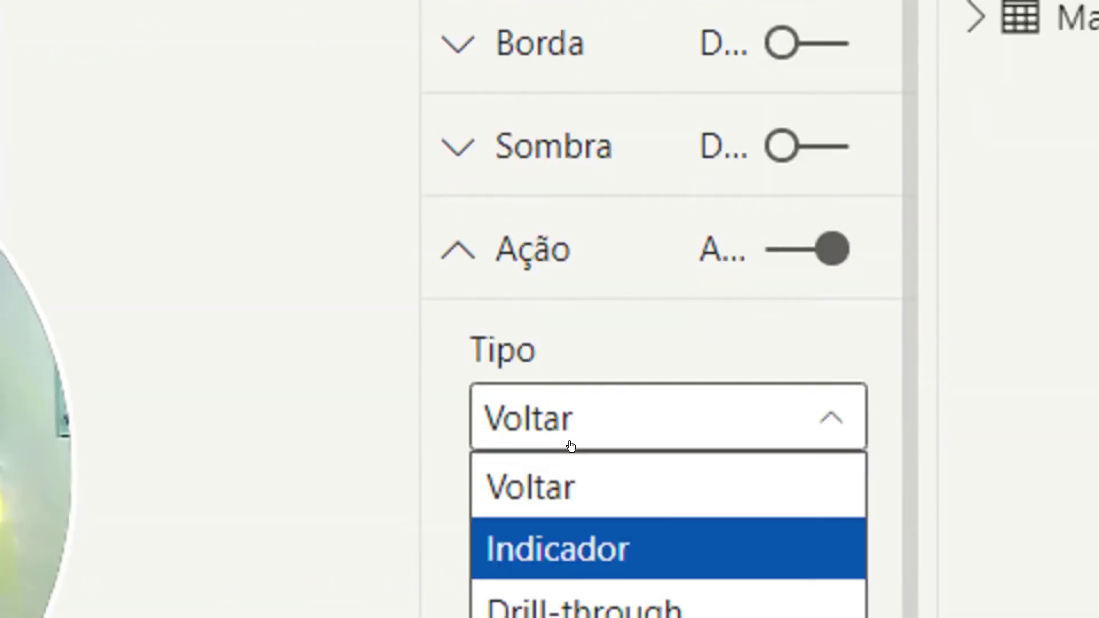
{"action": "left_click", "coordinate": [572, 578]}
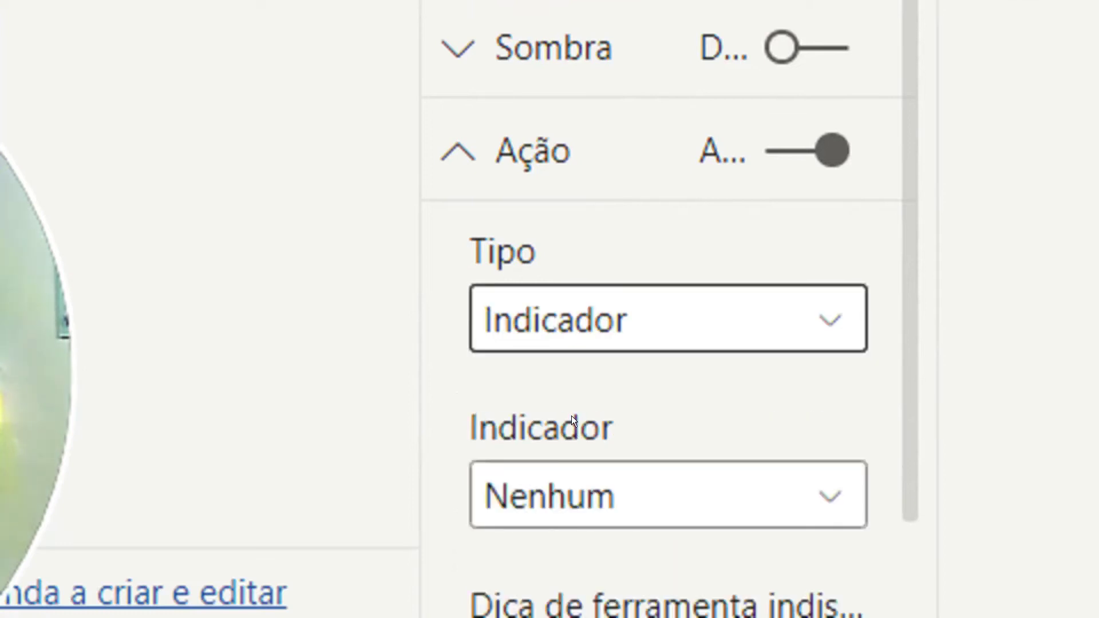
{"action": "left_click", "coordinate": [601, 489]}
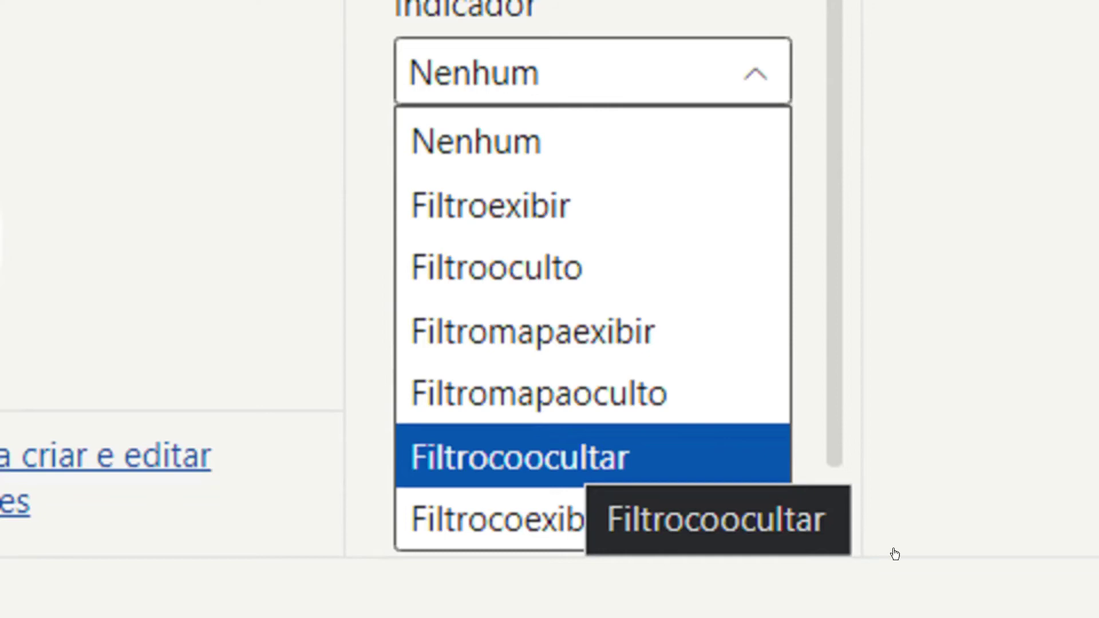
{"action": "left_click", "coordinate": [538, 448]}
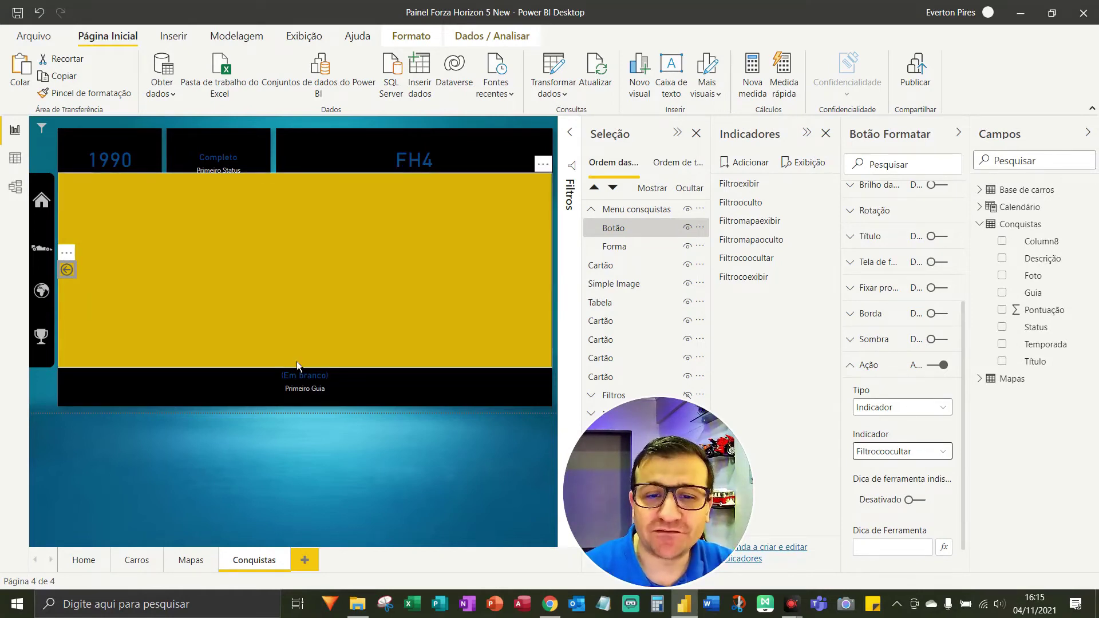
{"action": "left_click", "coordinate": [352, 459]}
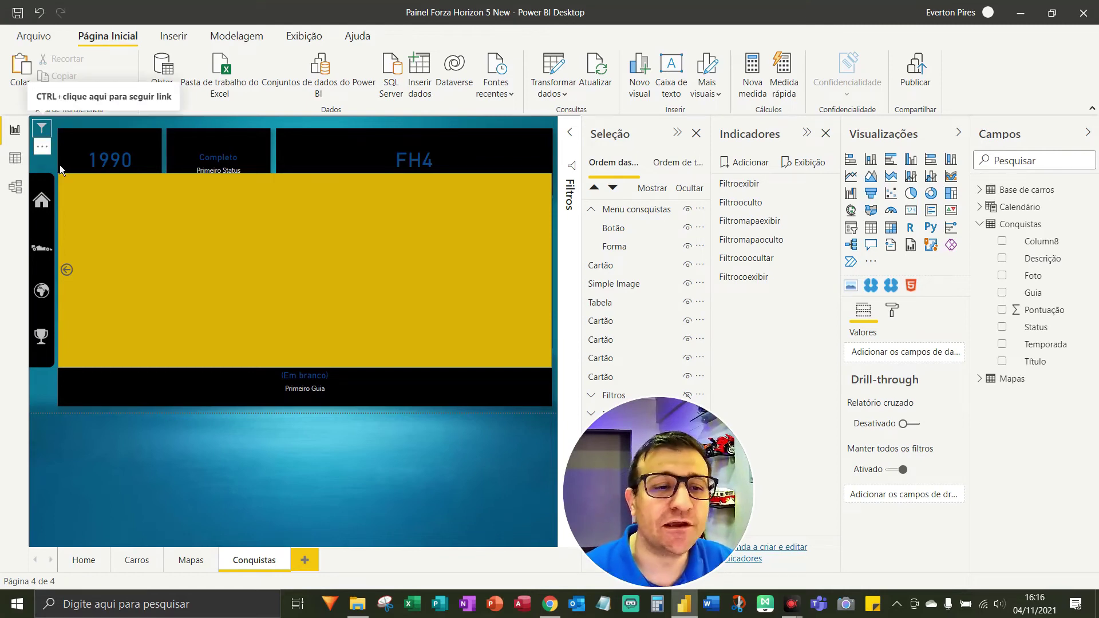
Test the pop-up menu by following the back arrow's and funnel image's links in turn, ending with the menu closed
{"action": "left_click", "coordinate": [73, 277], "text": "ctrl"}
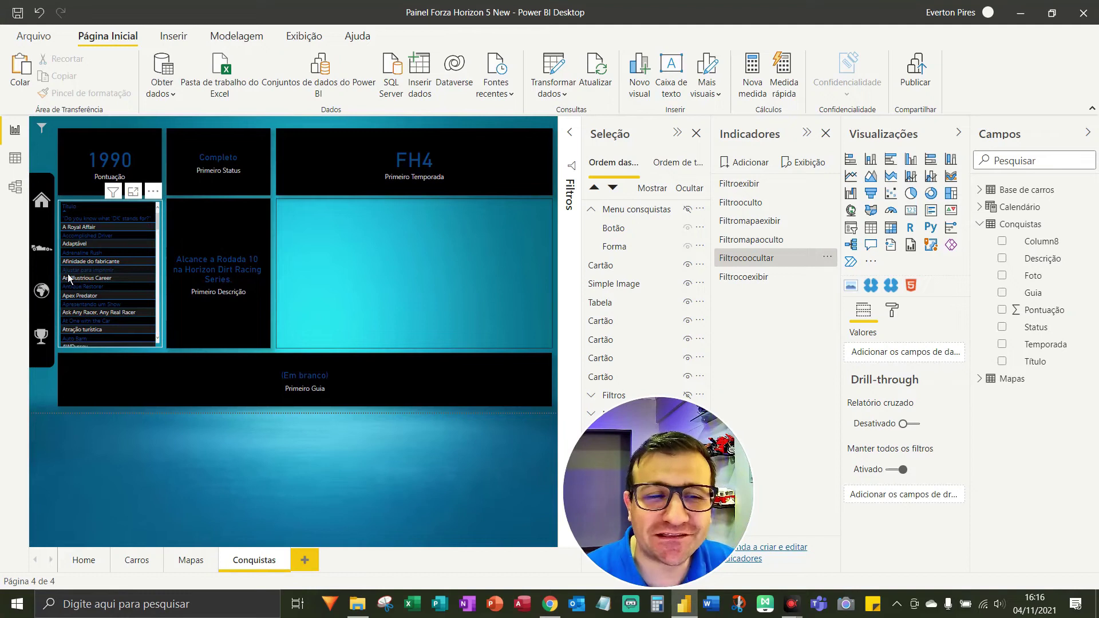
{"action": "left_click", "coordinate": [48, 139], "text": "ctrl"}
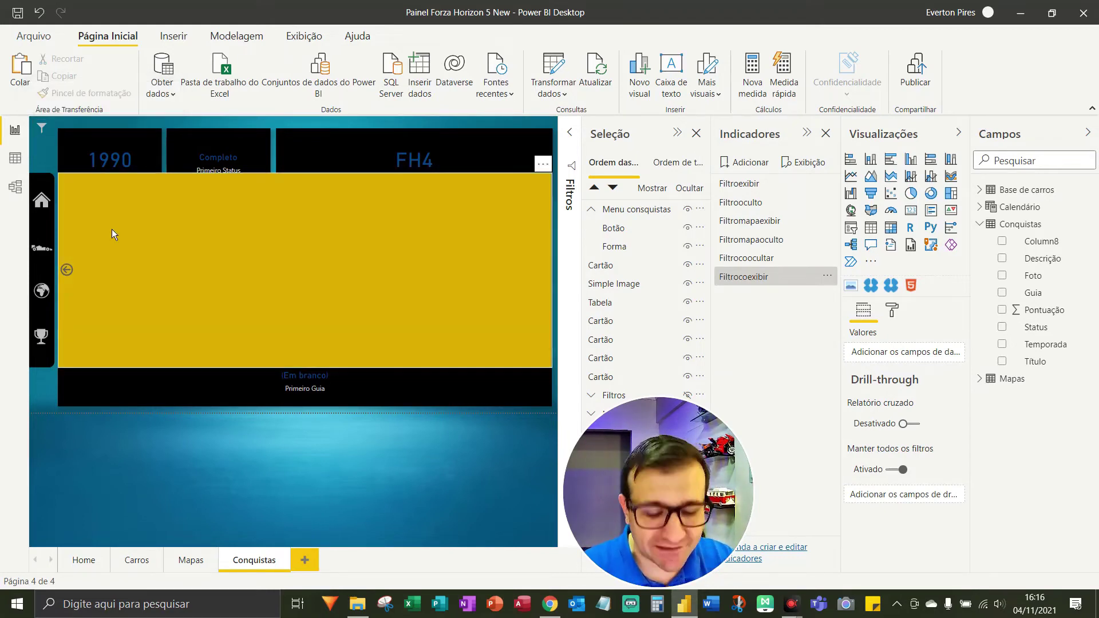
{"action": "key", "text": "F5"}
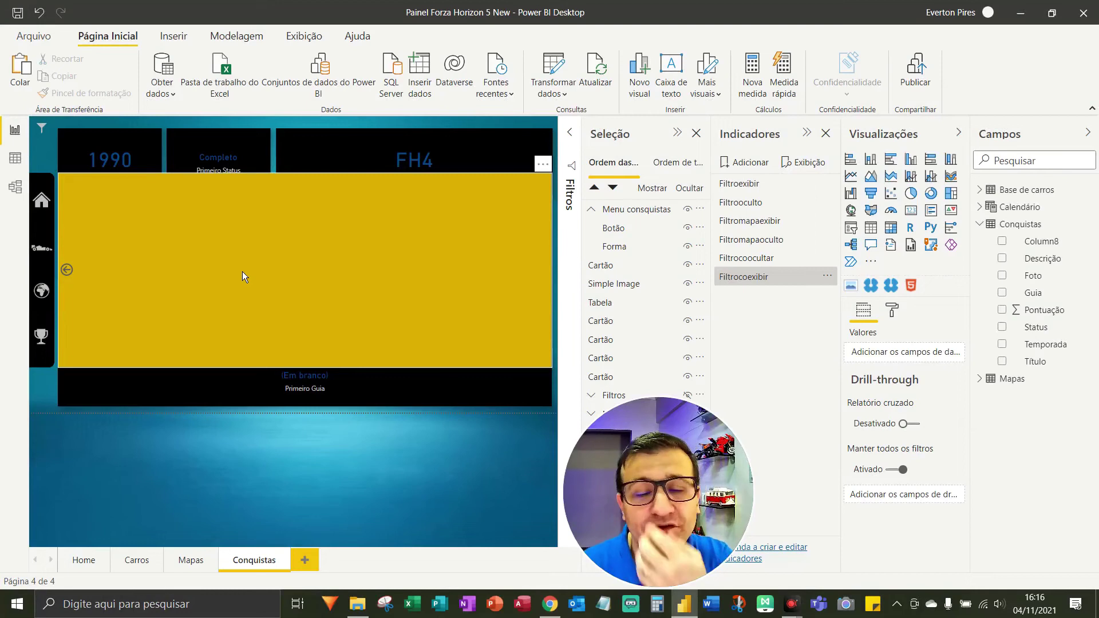
{"action": "left_click", "coordinate": [66, 270], "text": "ctrl"}
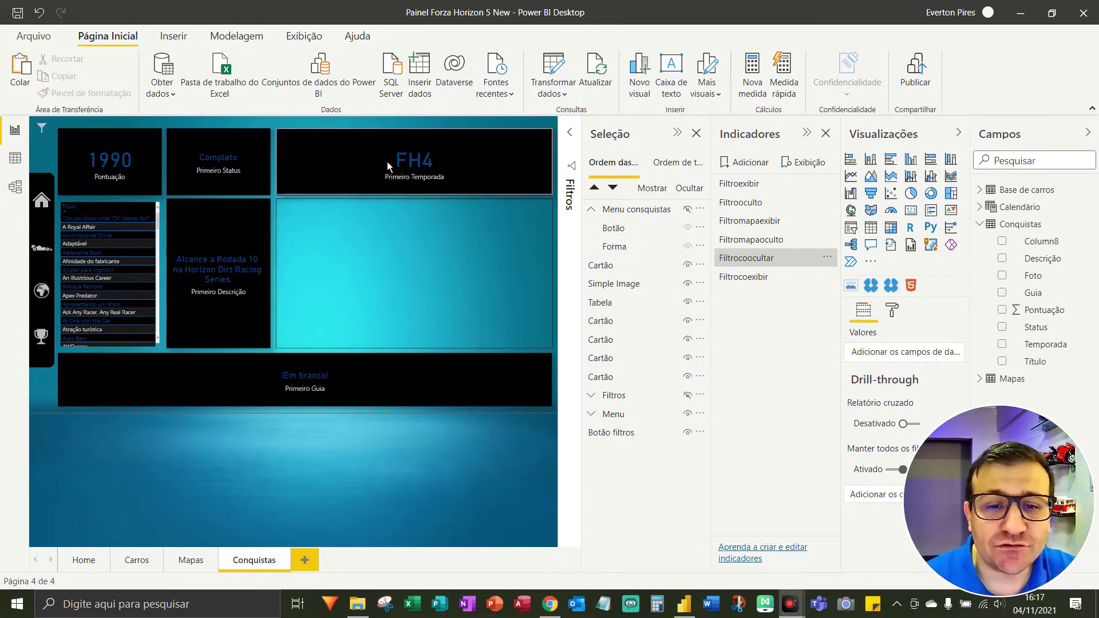
{"action": "key", "text": "F5"}
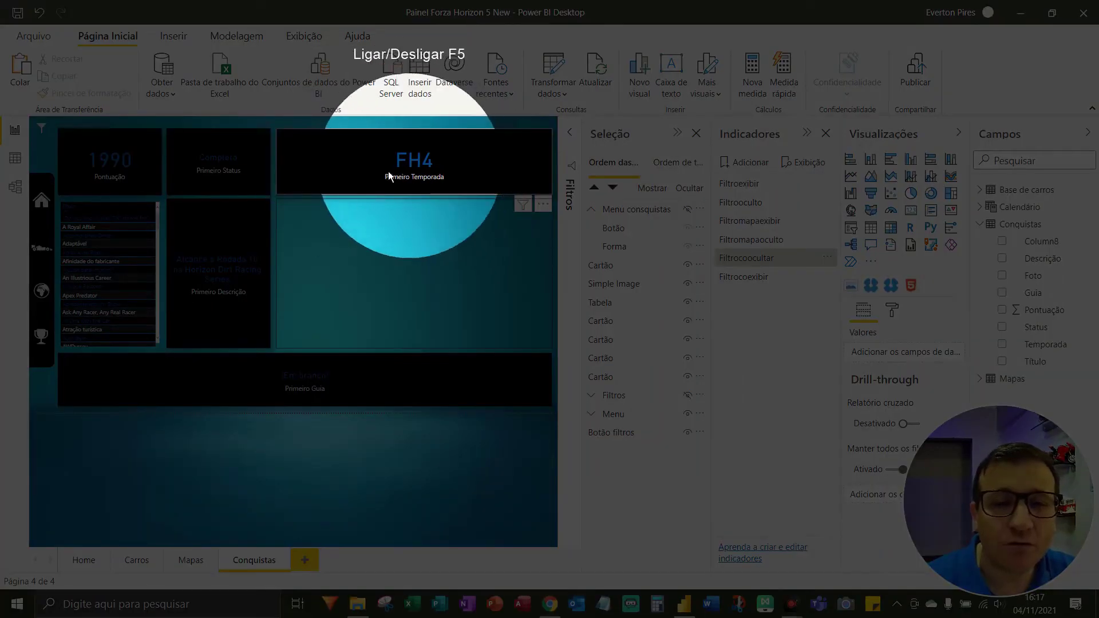
Open the pop-up menu with the funnel image and add a Temporada slicer on the yellow panel beside the back arrow
{"action": "key", "text": "F5"}
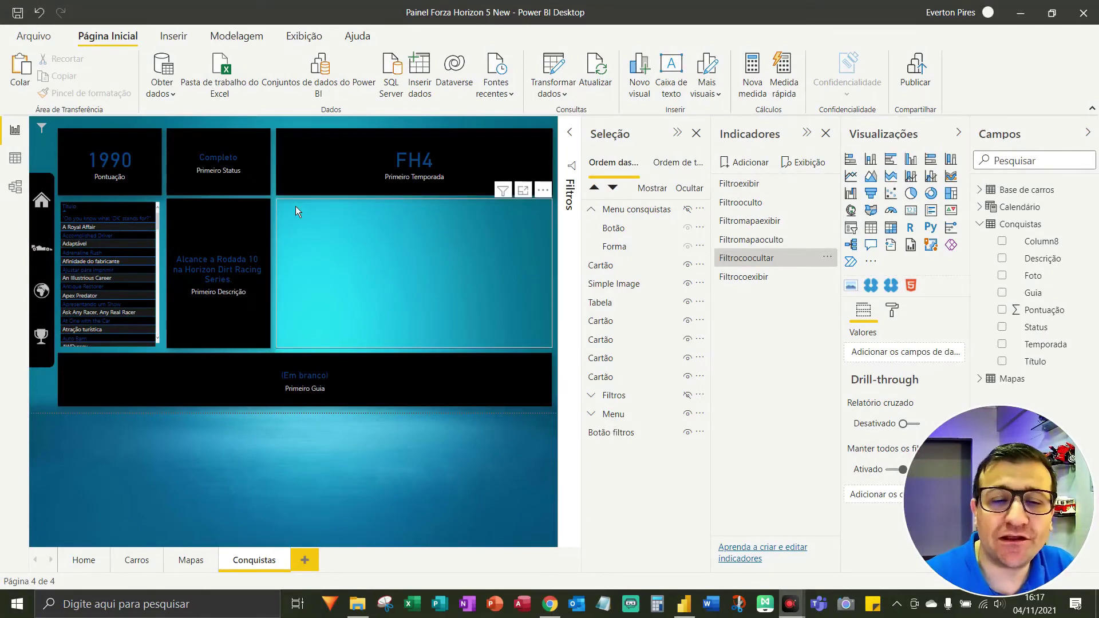
{"action": "left_click", "coordinate": [45, 135]}
{"action": "left_click", "coordinate": [46, 135], "text": "ctrl"}
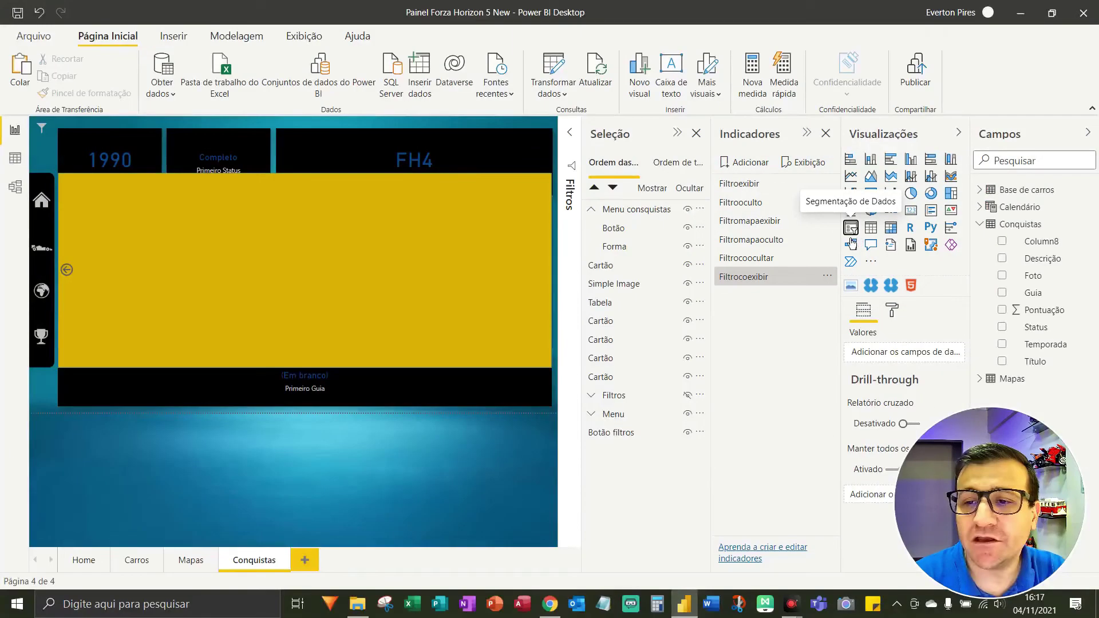
{"action": "left_click", "coordinate": [538, 290]}
{"action": "left_click_drag", "start_coordinate": [184, 260], "coordinate": [205, 308]}
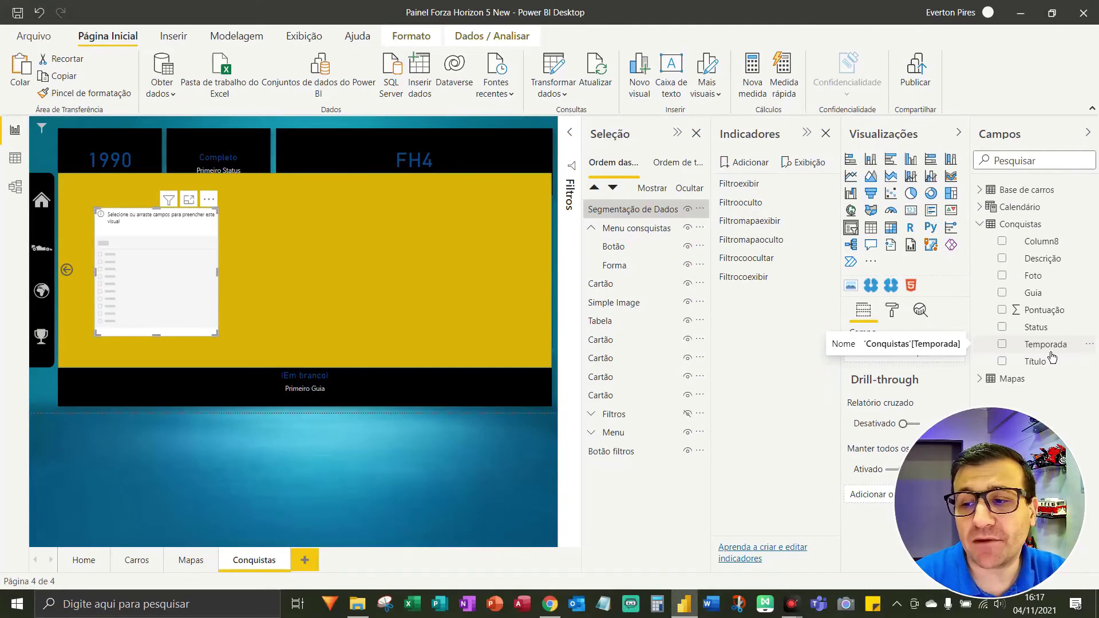
{"action": "left_click_drag", "start_coordinate": [1052, 357], "coordinate": [174, 273]}
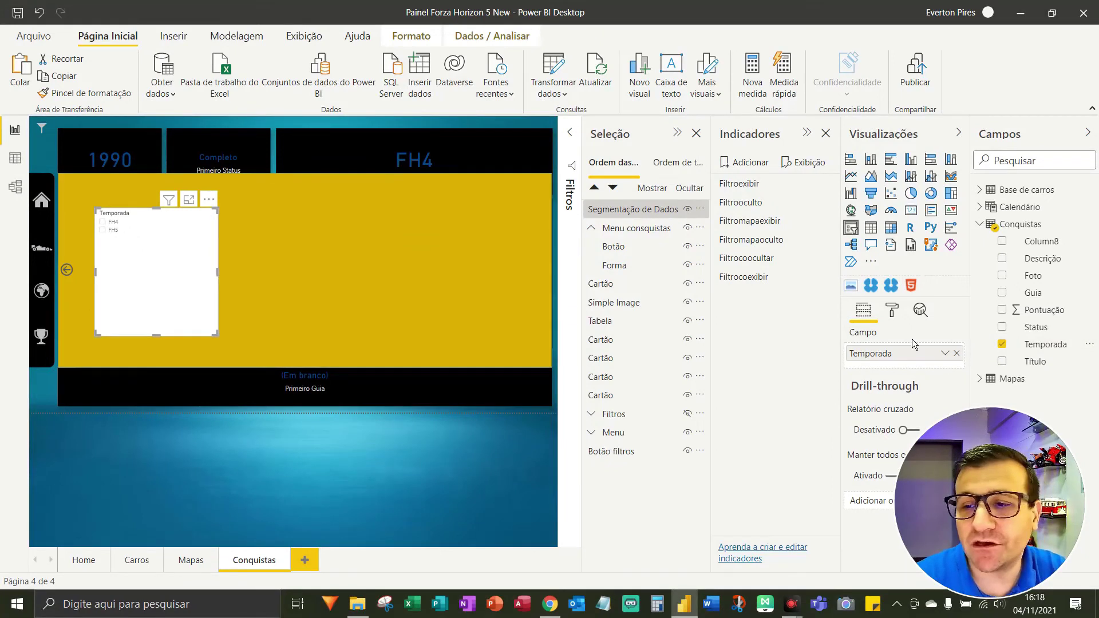
Turn off the Temporada slicer's background (Tela de fundo) and set its items' font color to white
{"action": "left_click", "coordinate": [897, 316]}
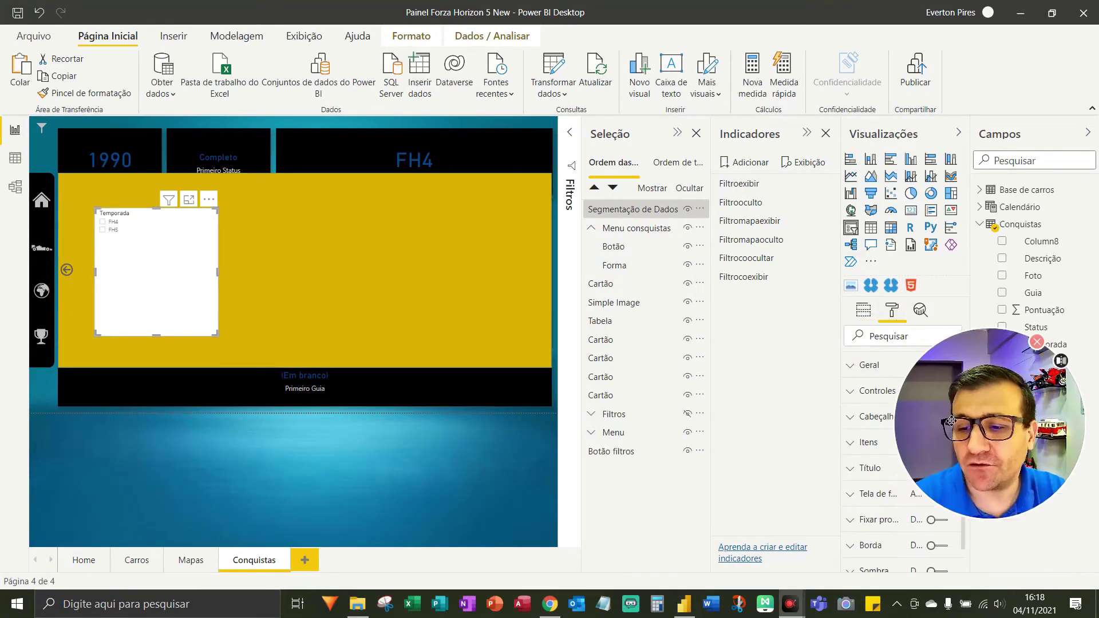
{"action": "left_click", "coordinate": [939, 495]}
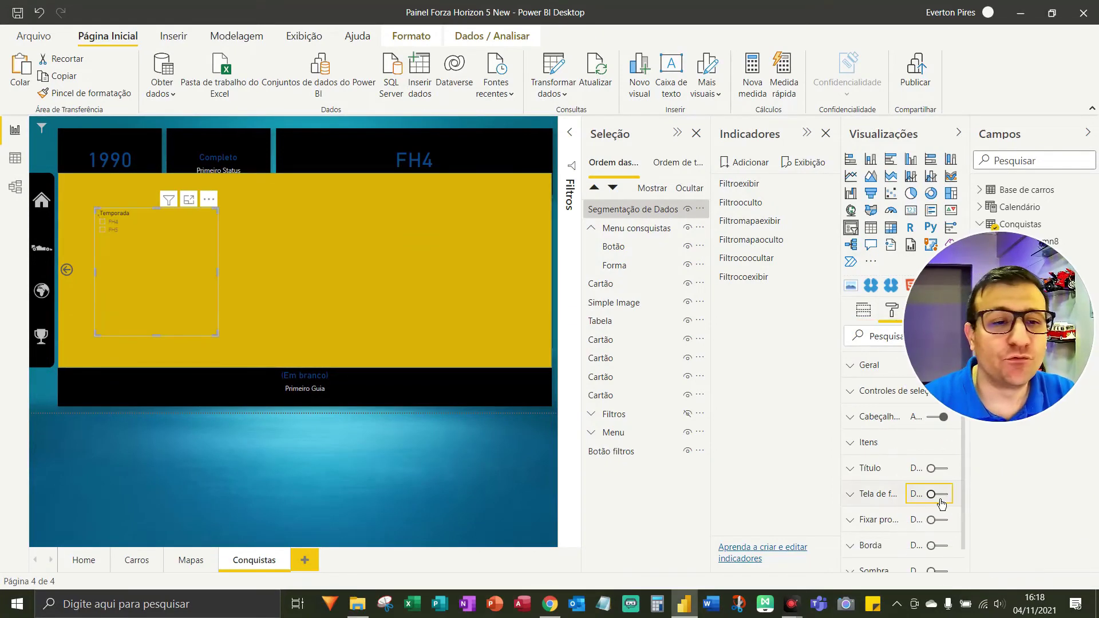
{"action": "left_click", "coordinate": [866, 443]}
{"action": "left_click", "coordinate": [882, 486]}
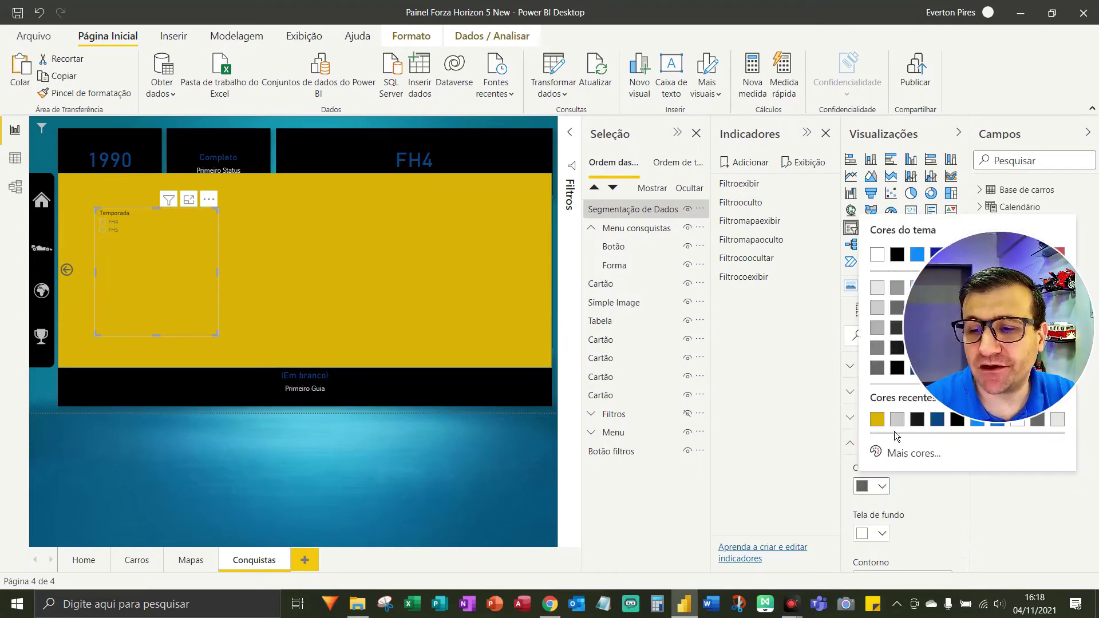
{"action": "left_click", "coordinate": [877, 254]}
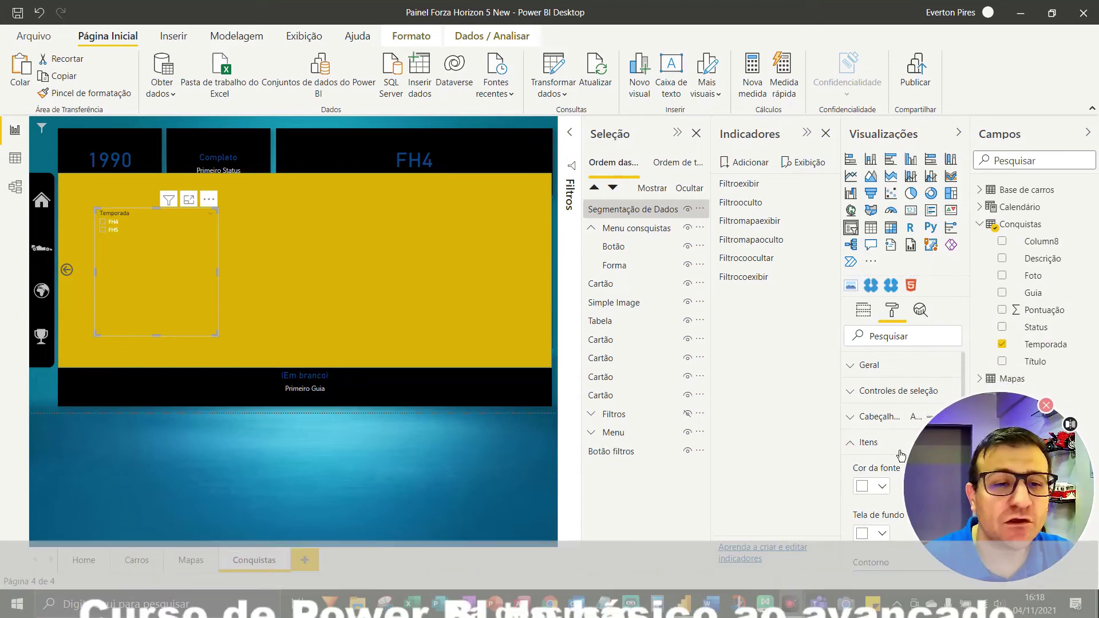
{"action": "left_click_drag", "start_coordinate": [156, 335], "coordinate": [160, 260]}
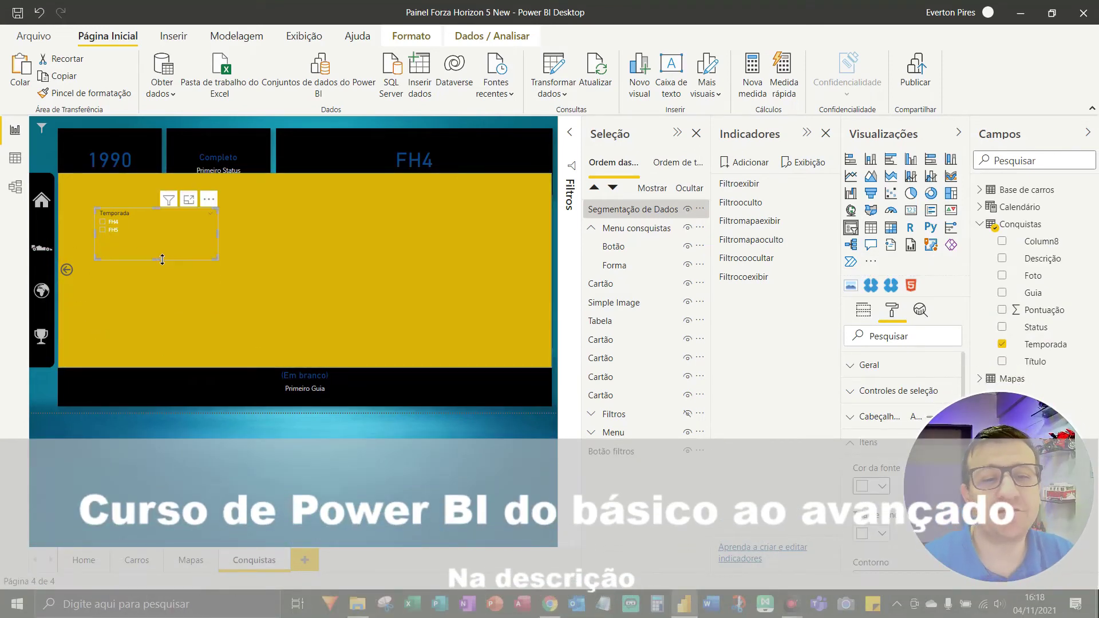
{"action": "left_click", "coordinate": [210, 213]}
{"action": "left_click", "coordinate": [211, 237]}
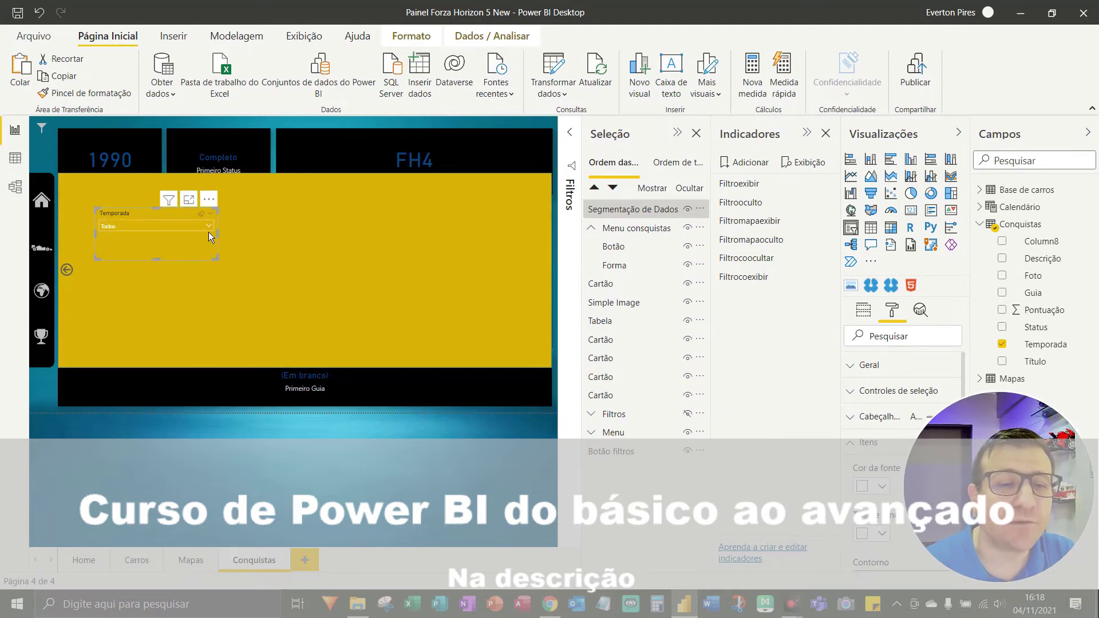
{"action": "left_click", "coordinate": [209, 228]}
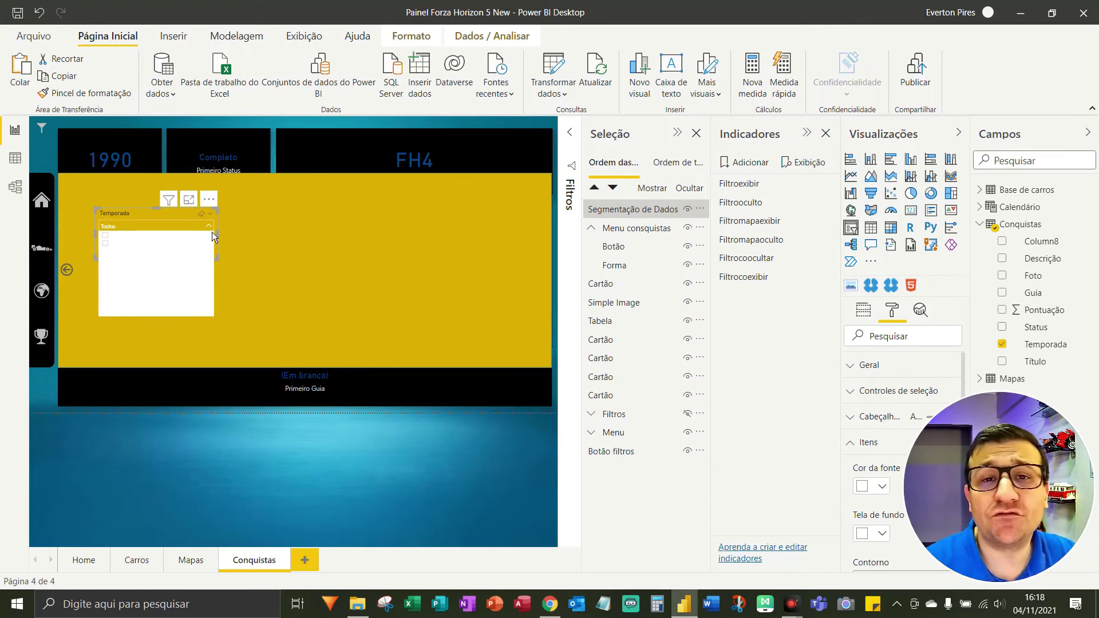
{"action": "left_click", "coordinate": [210, 214]}
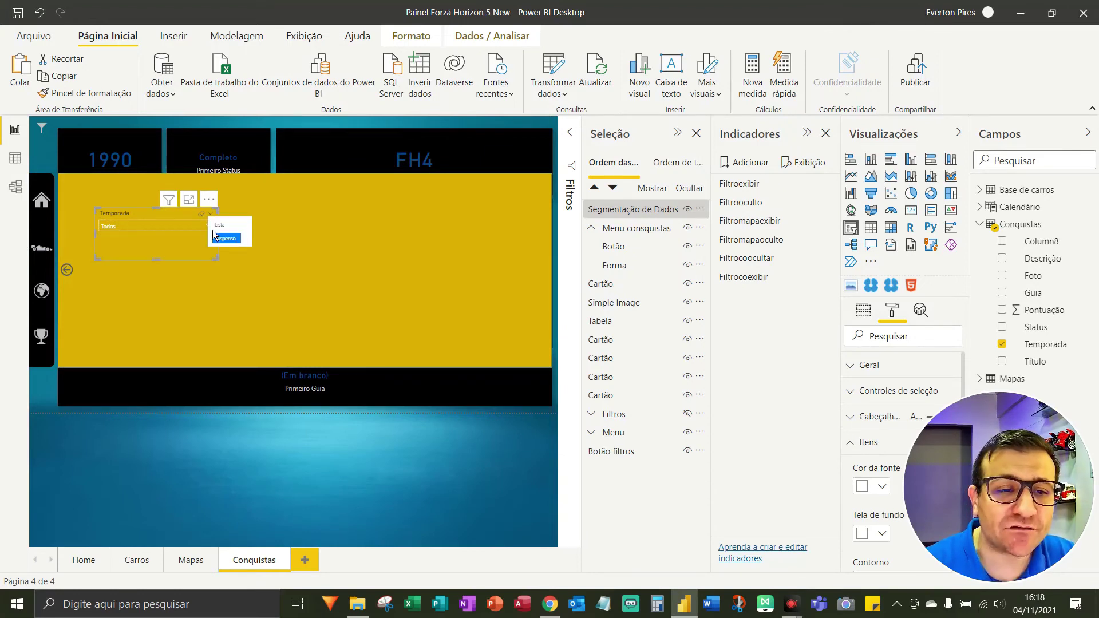
{"action": "left_click", "coordinate": [225, 224]}
Set the Temporada slicer's height to about half of the yellow panel, and test closing and reopening the pop-up menu
{"action": "left_click_drag", "start_coordinate": [157, 259], "coordinate": [164, 303]}
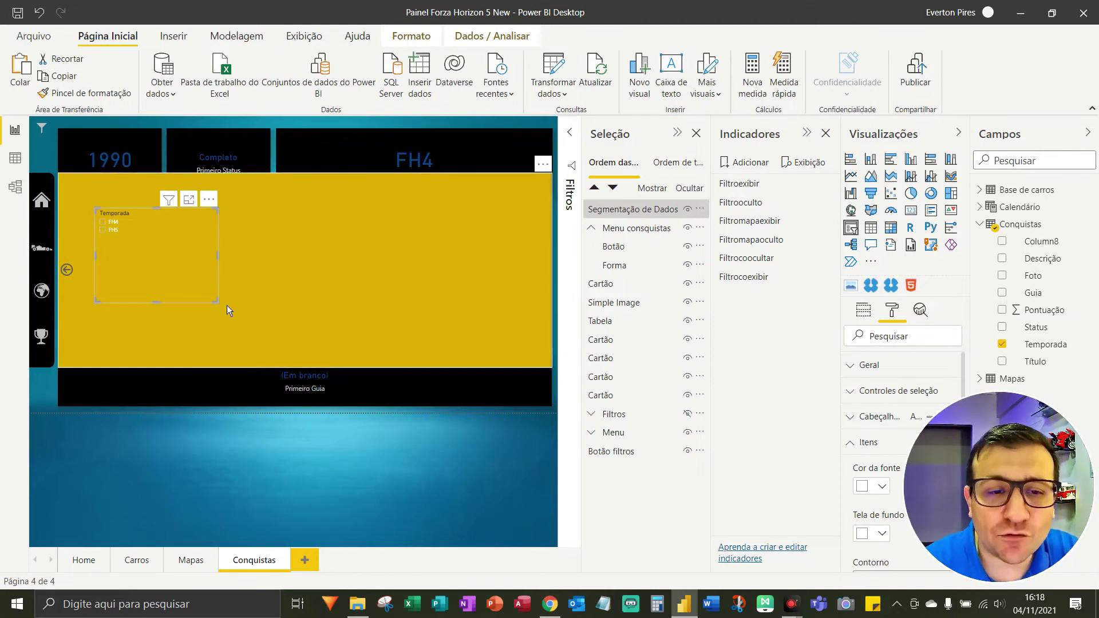
{"action": "left_click", "coordinate": [70, 279], "text": "ctrl"}
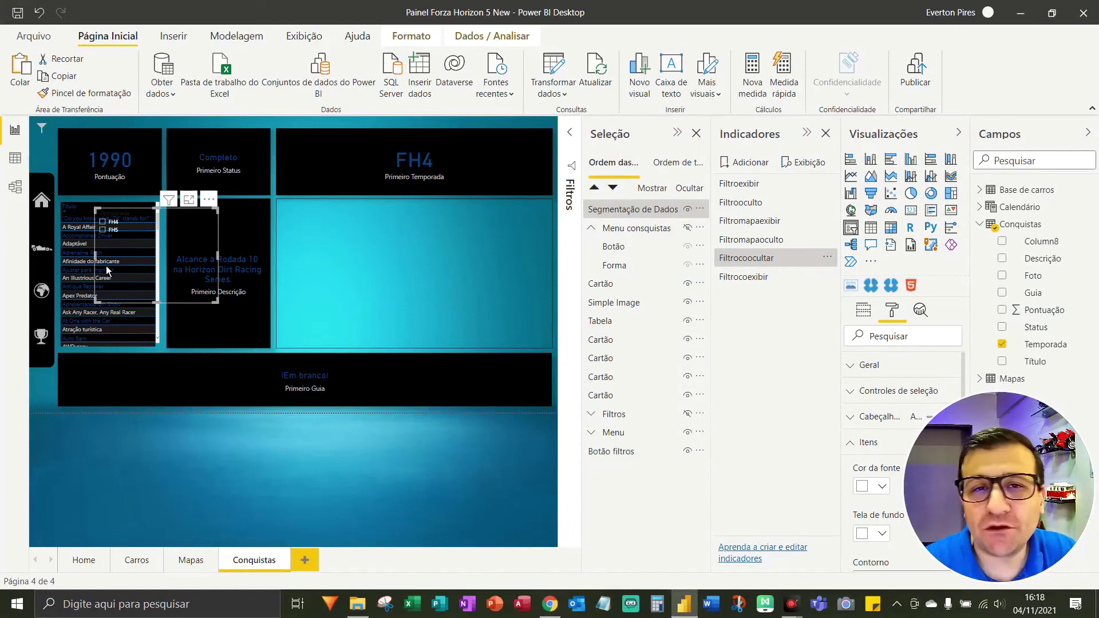
{"action": "left_click", "coordinate": [47, 139], "text": "ctrl"}
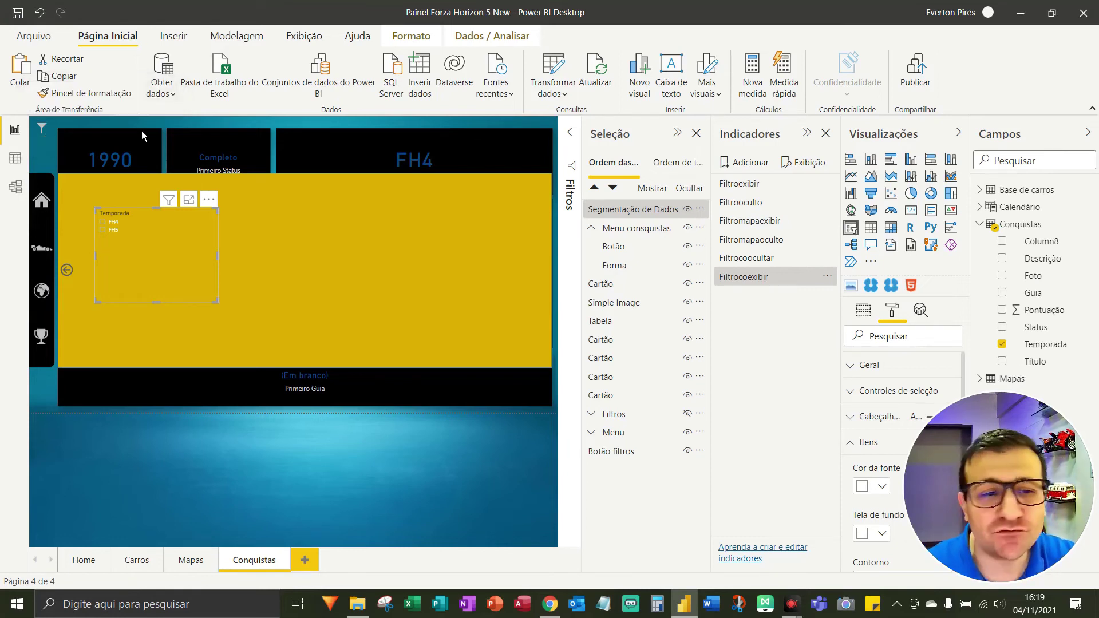
Move the Temporada slicer into the Menu consquistas group, above the Botão layer
{"action": "left_click", "coordinate": [189, 270]}
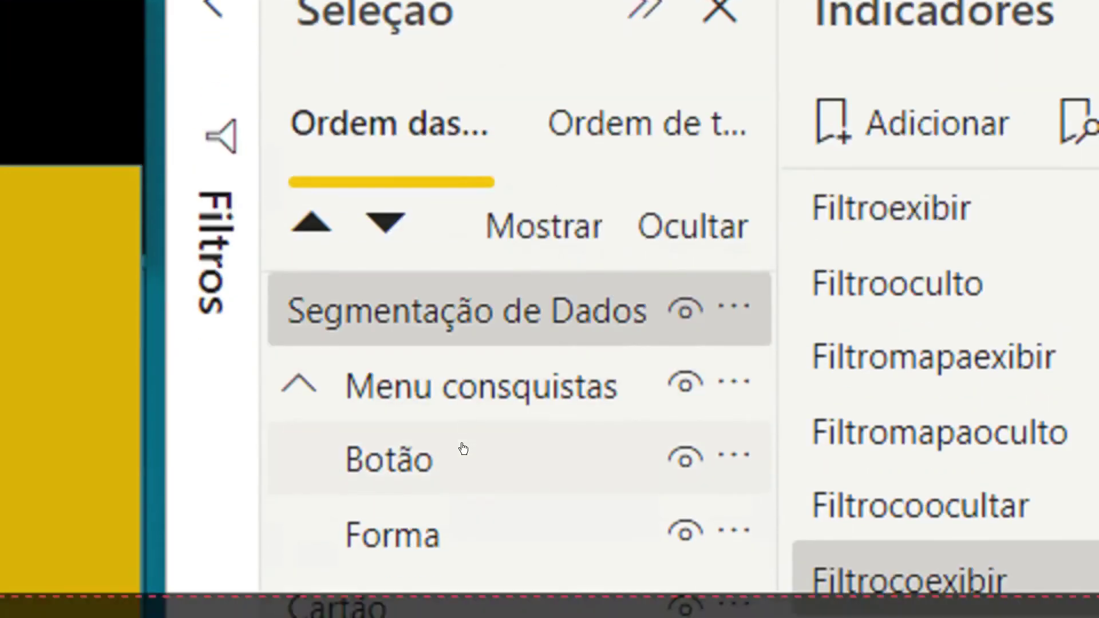
{"action": "left_click", "coordinate": [449, 329]}
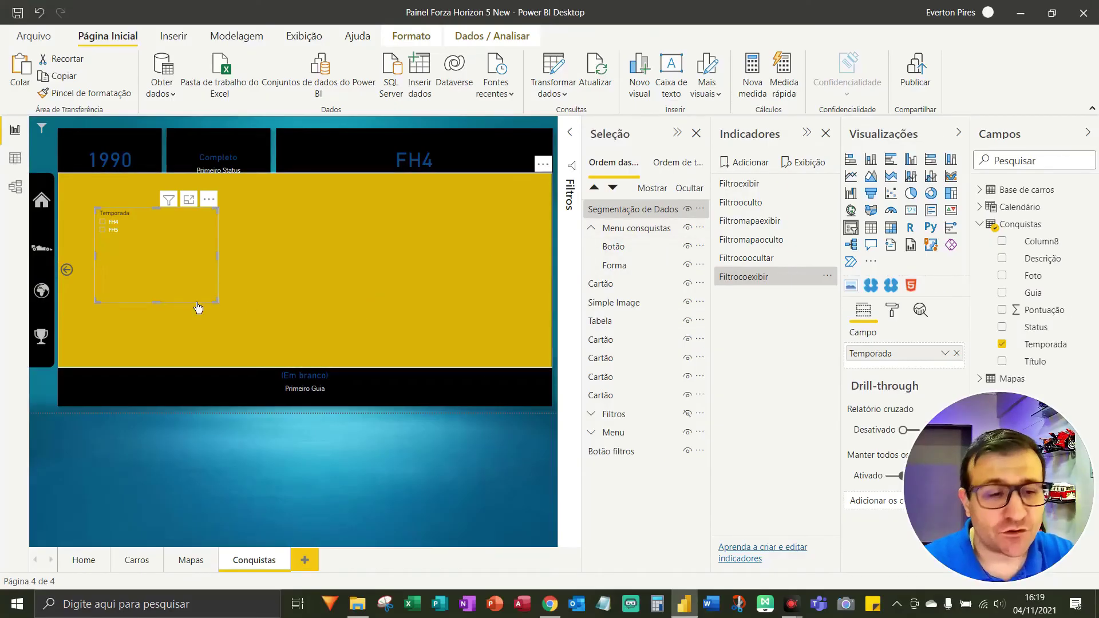
{"action": "key", "text": "F5"}
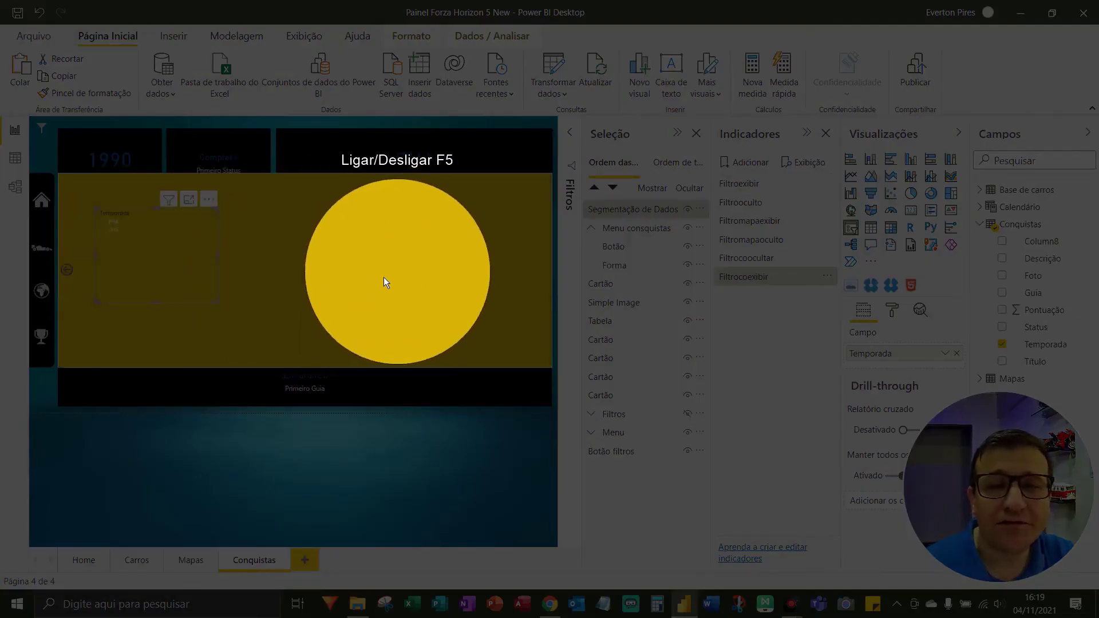
{"action": "key", "text": "F5"}
{"action": "key", "text": "F5"}
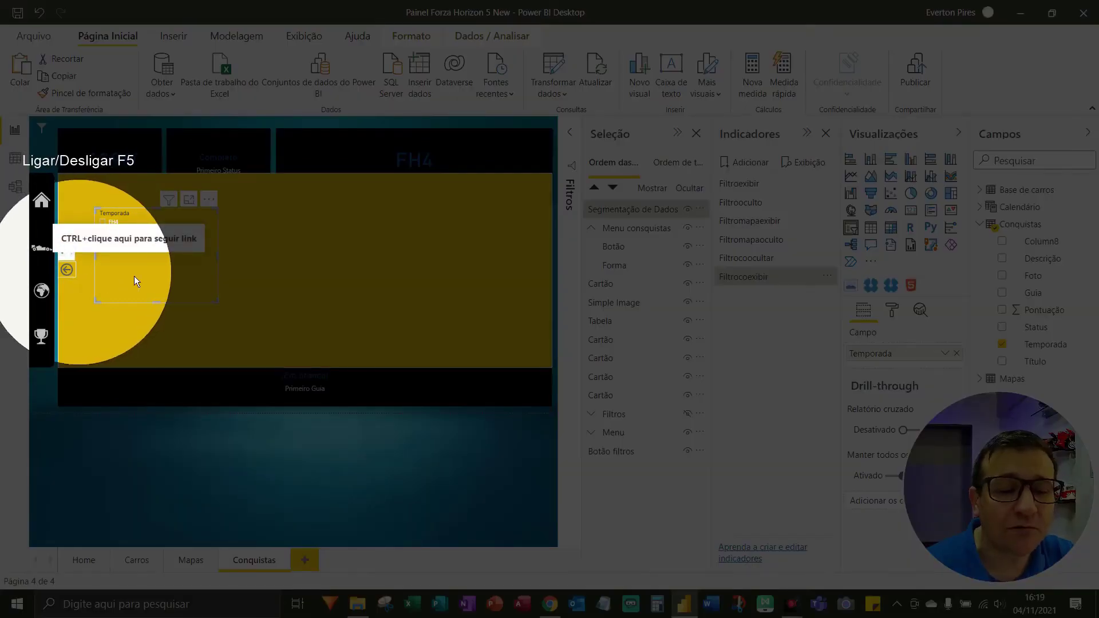
{"action": "key", "text": "F5"}
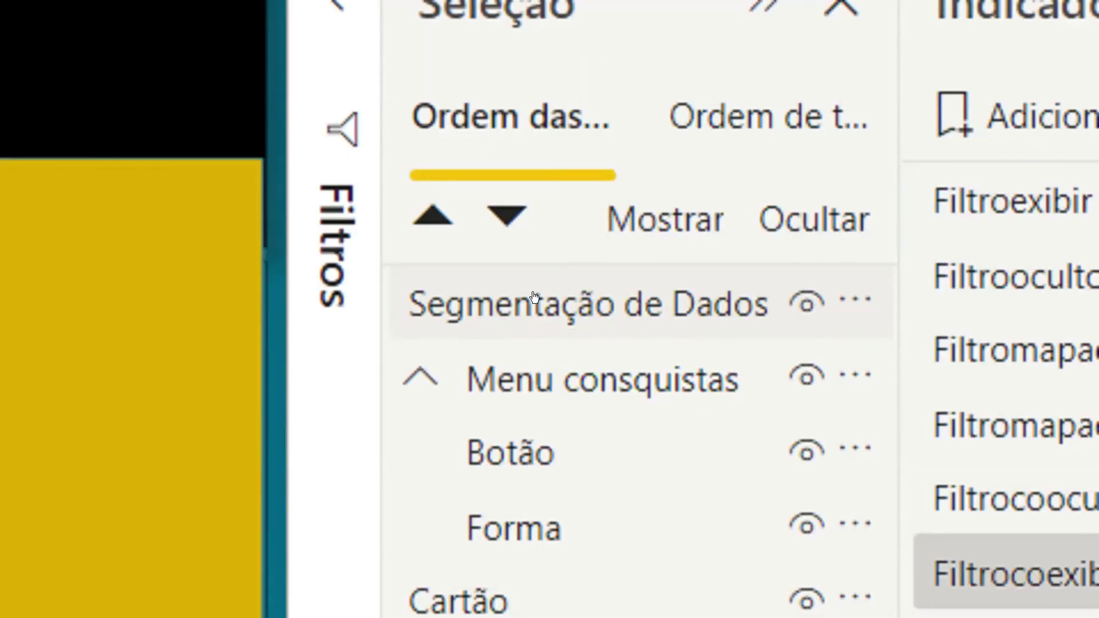
{"action": "left_click_drag", "start_coordinate": [620, 209], "coordinate": [620, 226]}
{"action": "left_click_drag", "start_coordinate": [531, 373], "coordinate": [538, 507]}
{"action": "left_click_drag", "start_coordinate": [539, 448], "coordinate": [589, 437]}
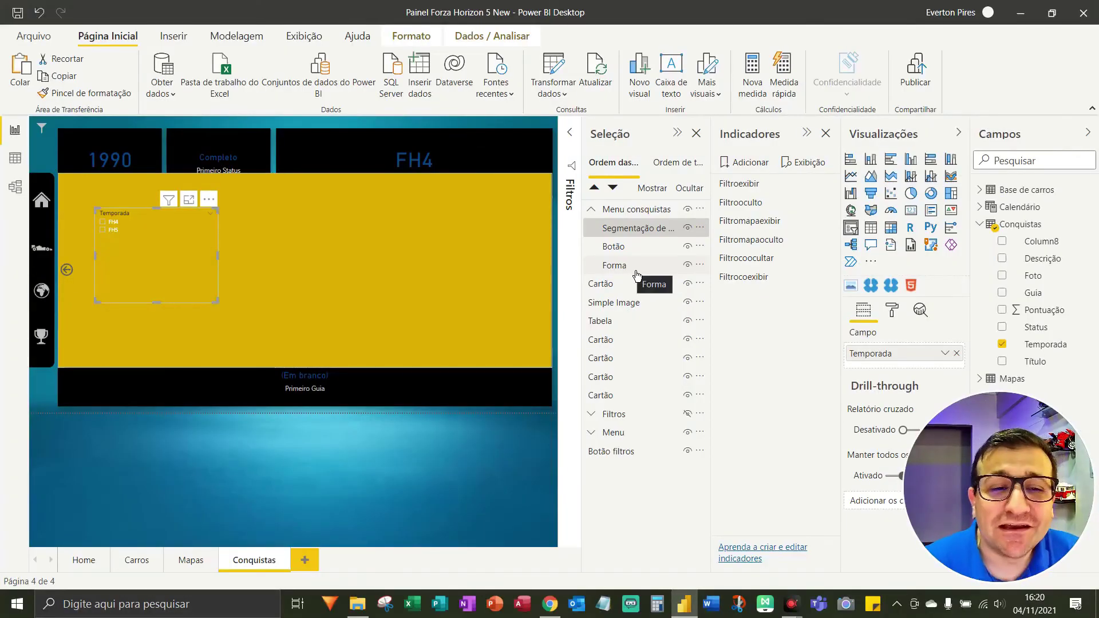
Test hiding and showing the grouped slicer by alternating the back arrow's and funnel image's links, ending with the menu closed
{"action": "left_click", "coordinate": [73, 276], "text": "ctrl"}
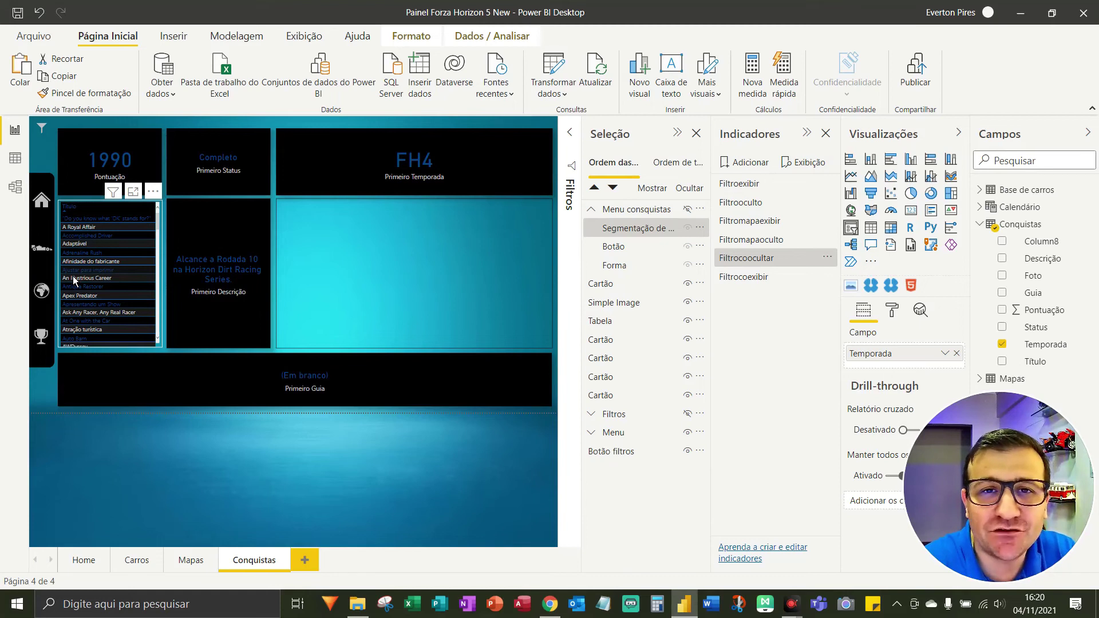
{"action": "left_click", "coordinate": [52, 138], "text": "ctrl"}
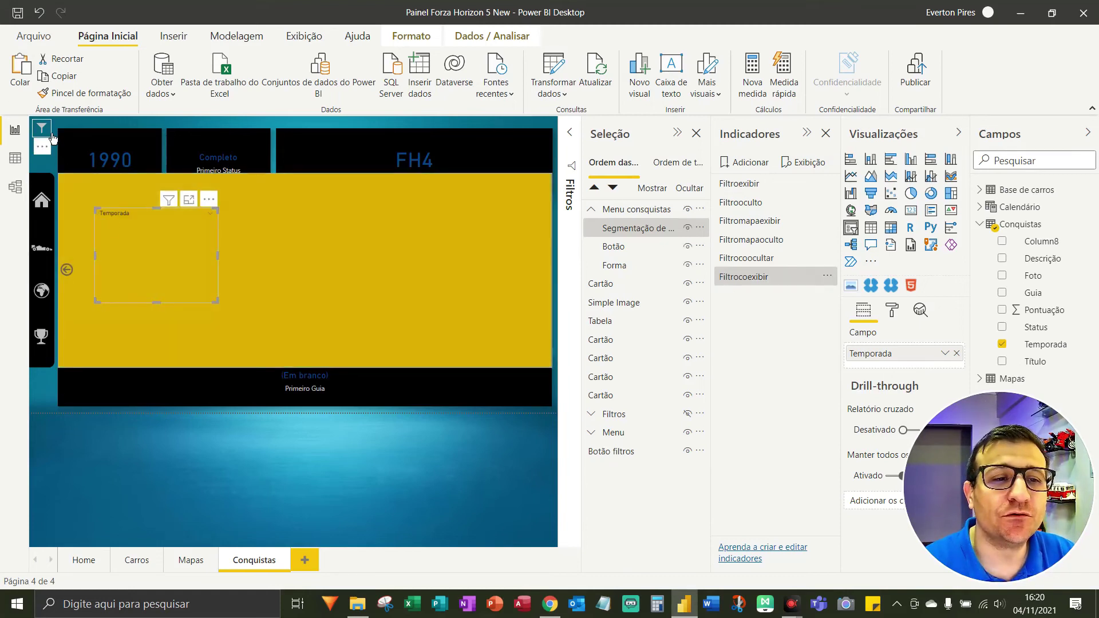
{"action": "left_click", "coordinate": [74, 276], "text": "ctrl"}
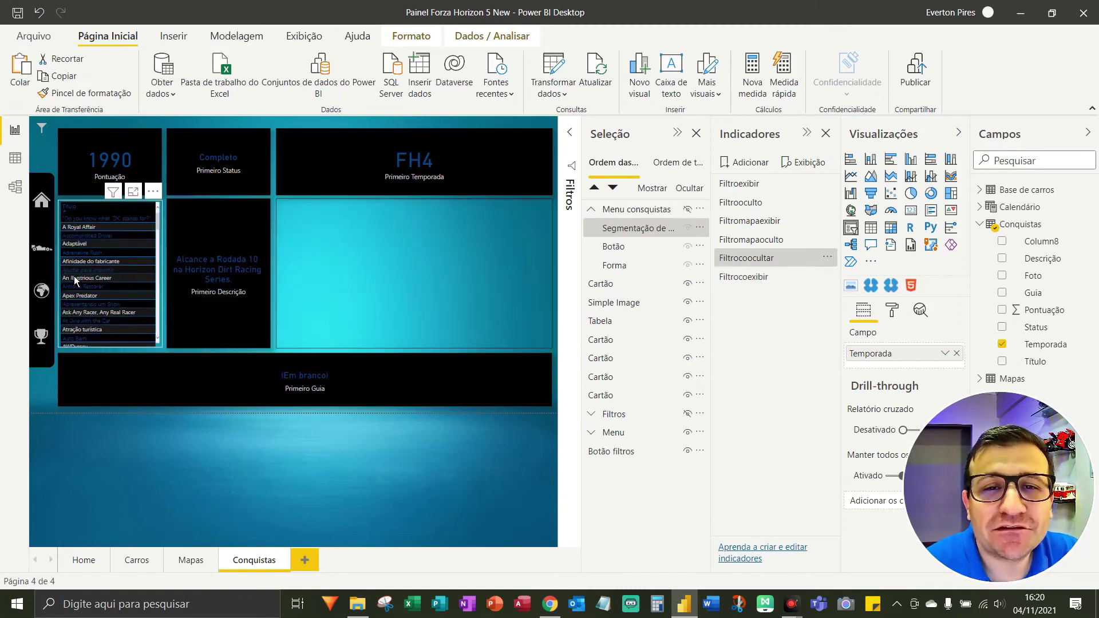
{"action": "left_click", "coordinate": [44, 134], "text": "ctrl"}
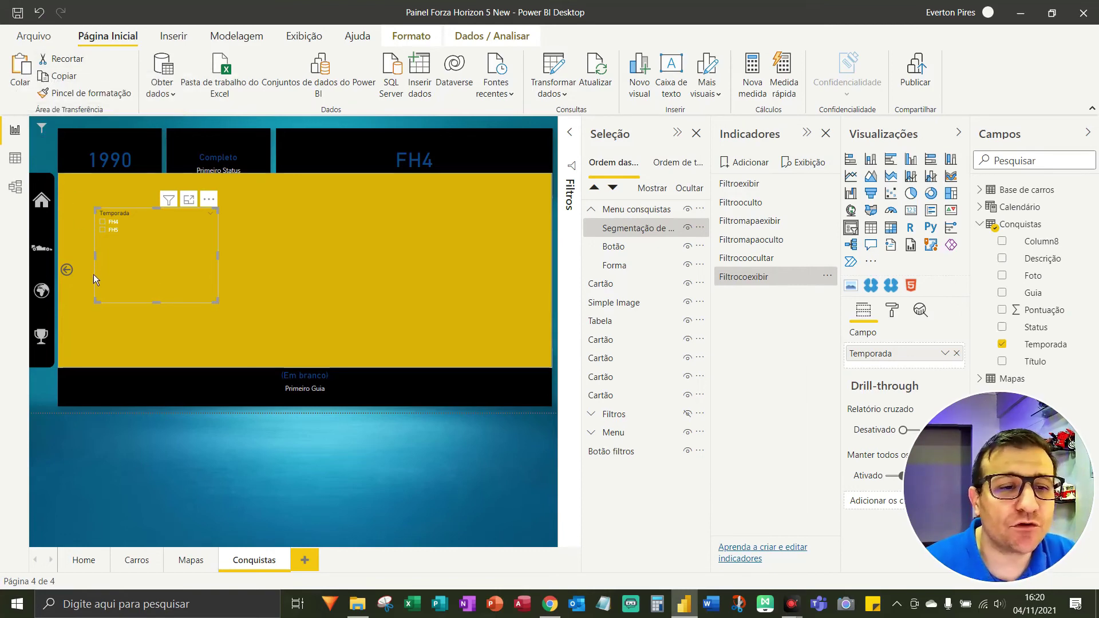
{"action": "left_click", "coordinate": [73, 278], "text": "ctrl"}
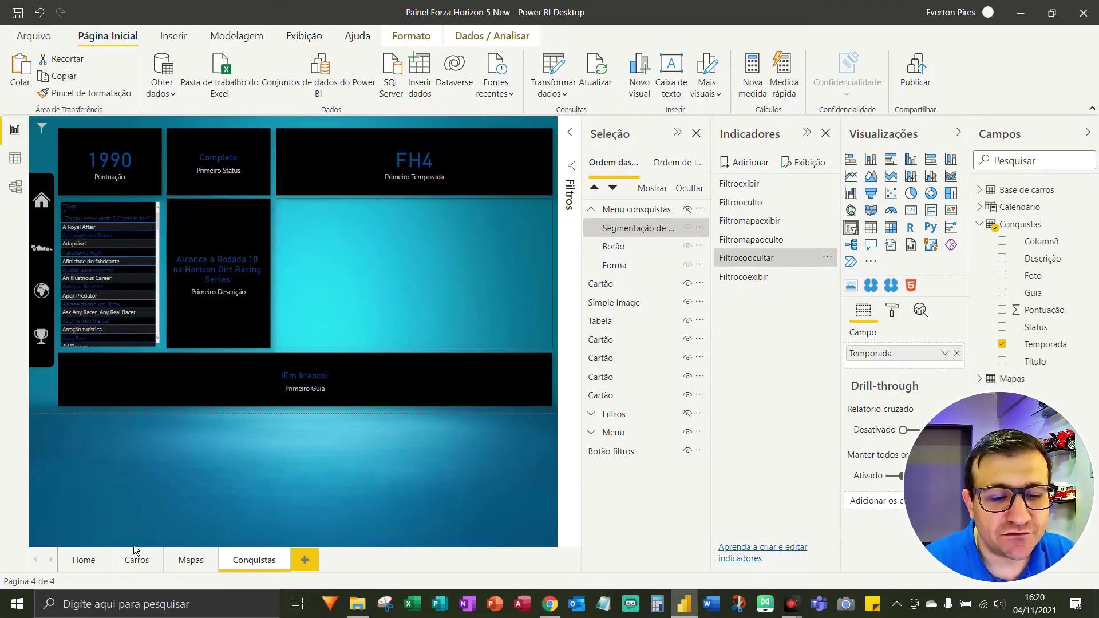
Open the filter menu on the Carros page and examine its year, Fabricante, Temporada and Modelo slicers
{"action": "left_click", "coordinate": [143, 564]}
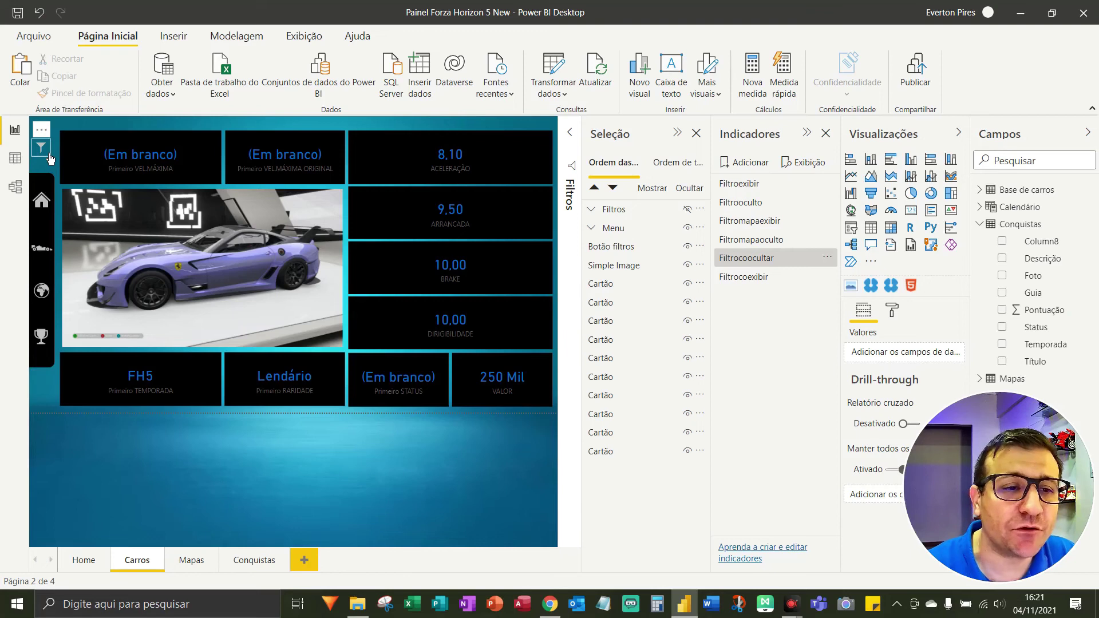
{"action": "left_click", "coordinate": [49, 156], "text": "ctrl"}
{"action": "mouse_move", "coordinate": [1089, 314]}
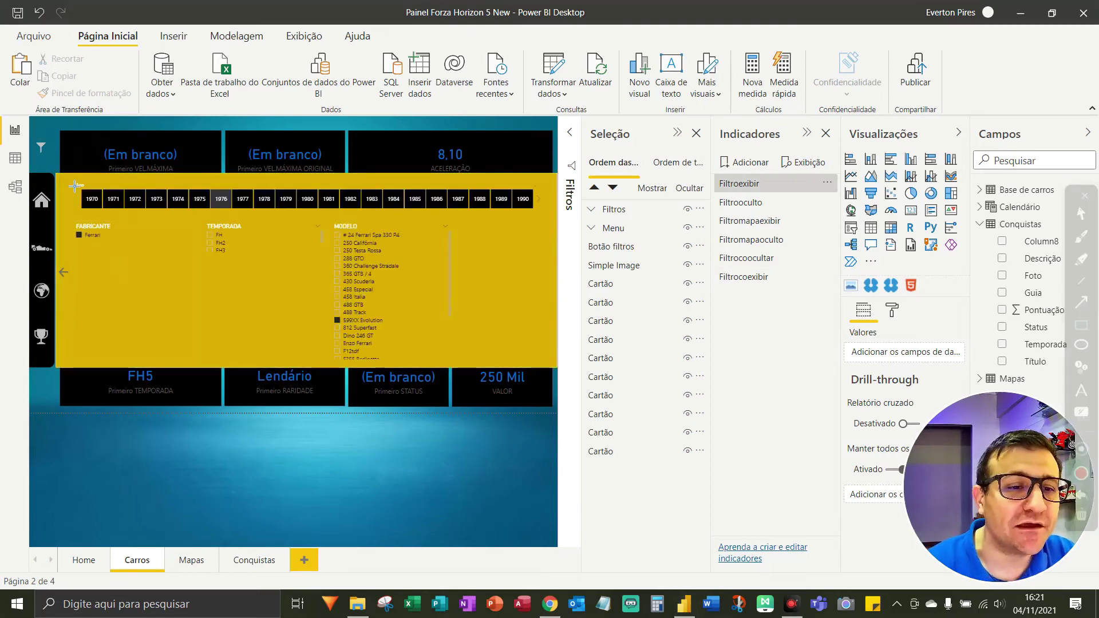
{"action": "left_click_drag", "start_coordinate": [75, 185], "coordinate": [553, 218]}
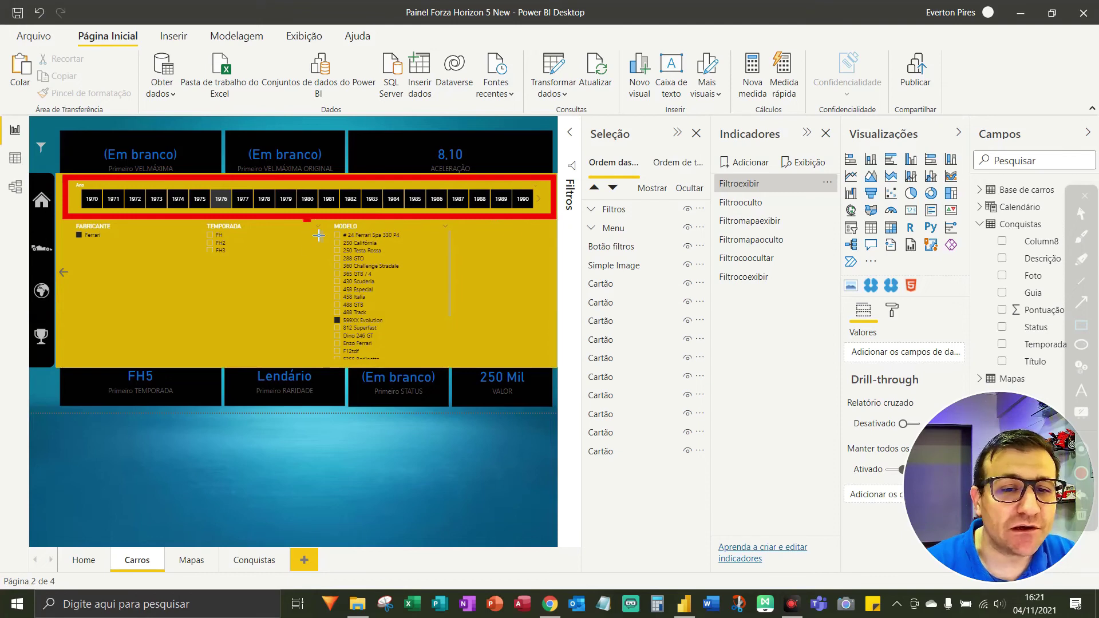
{"action": "left_click_drag", "start_coordinate": [305, 220], "coordinate": [470, 362]}
{"action": "left_click_drag", "start_coordinate": [185, 207], "coordinate": [283, 293]}
{"action": "left_click_drag", "start_coordinate": [143, 213], "coordinate": [56, 257]}
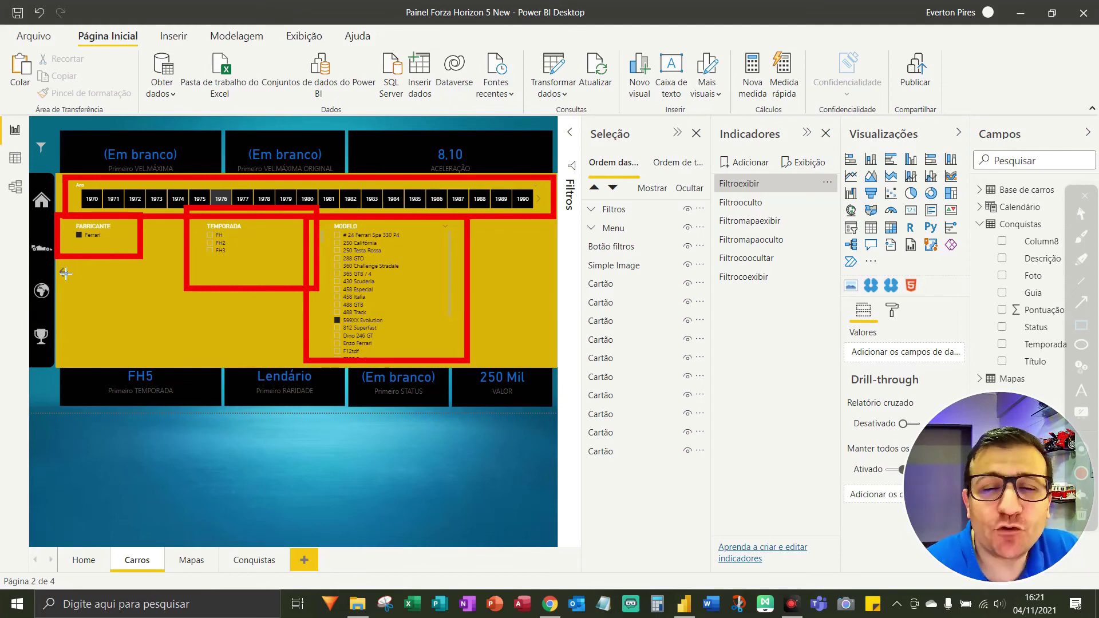
{"action": "key", "text": "ctrl+shift+c"}
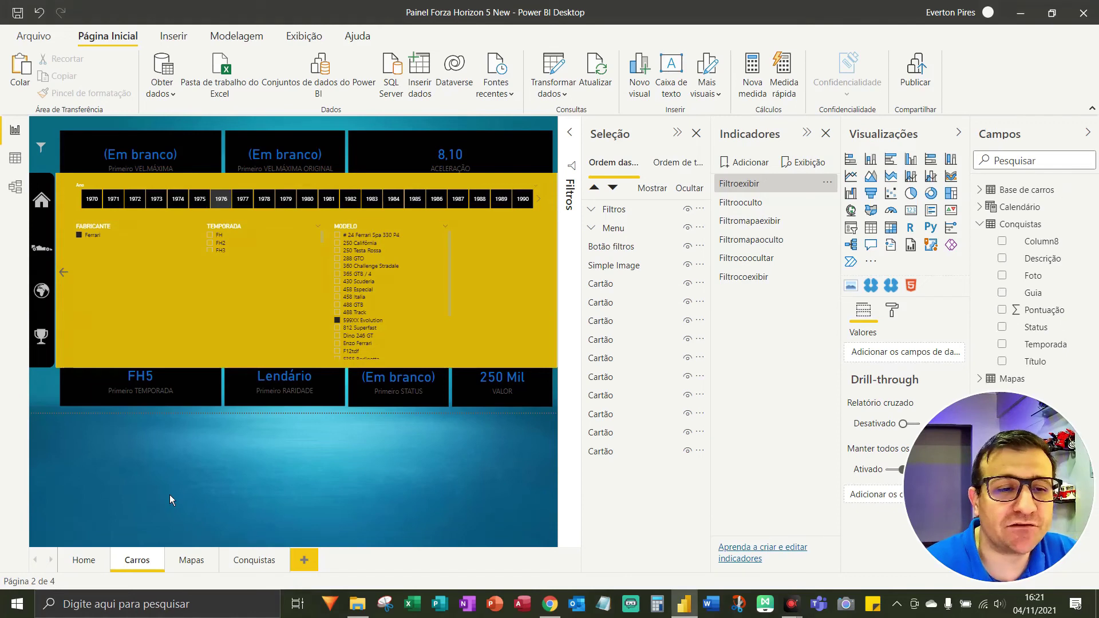
Return to the Conquistas page through the trophy link, open the filter menu, filter Temporada by FH5, and close the menu
{"action": "left_click", "coordinate": [42, 336], "text": "ctrl"}
{"action": "left_click", "coordinate": [45, 137], "text": "ctrl"}
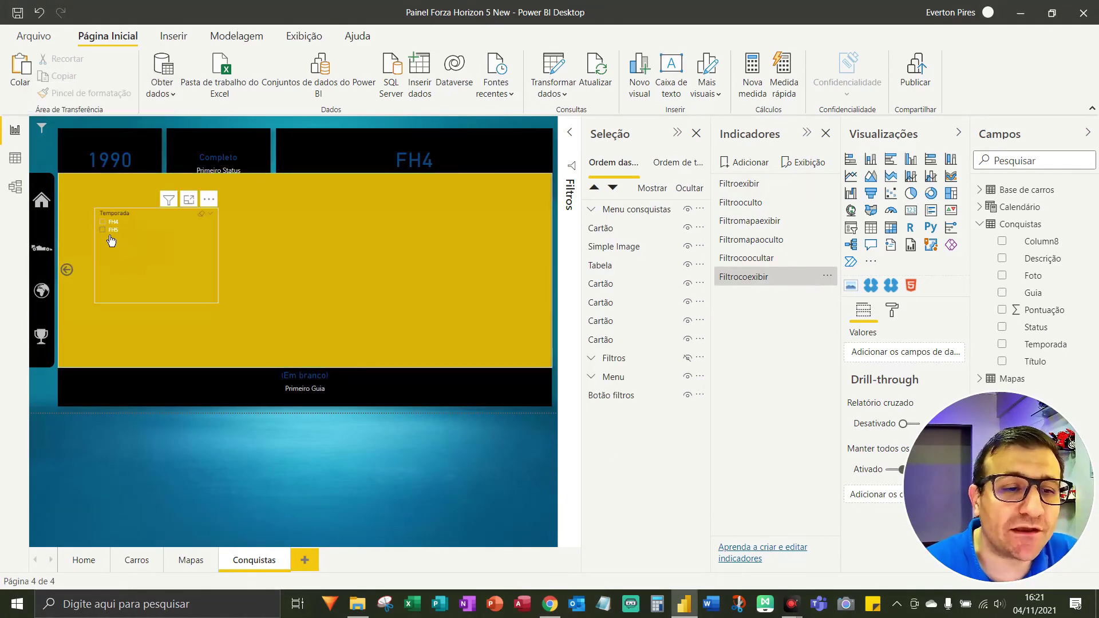
{"action": "left_click", "coordinate": [112, 239]}
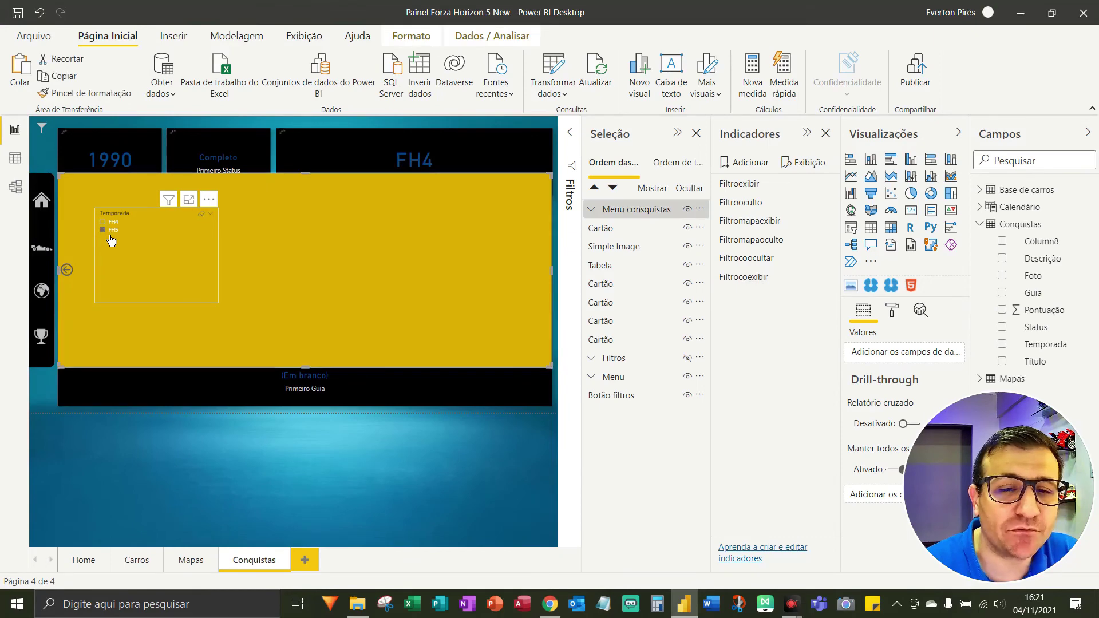
{"action": "key", "text": "F5"}
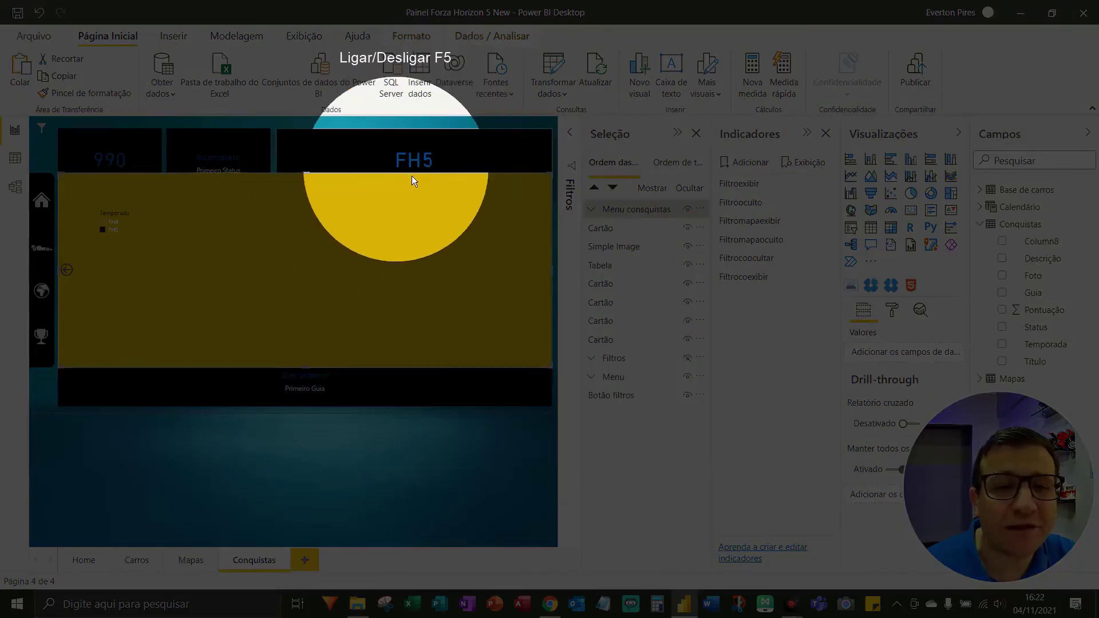
{"action": "key", "text": "F5"}
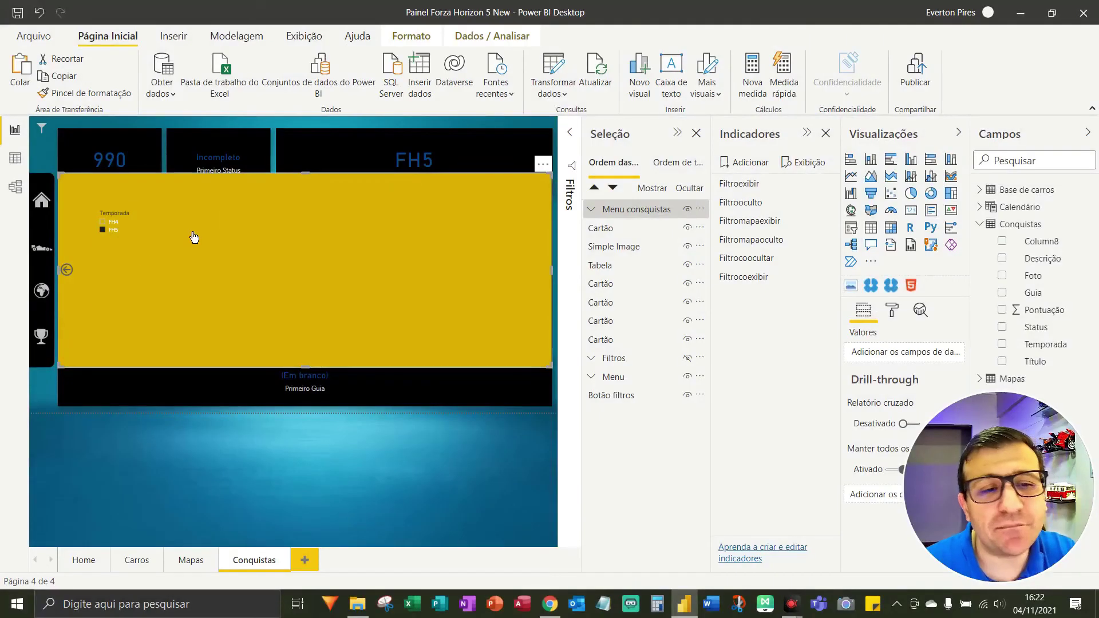
{"action": "left_click", "coordinate": [72, 277]}
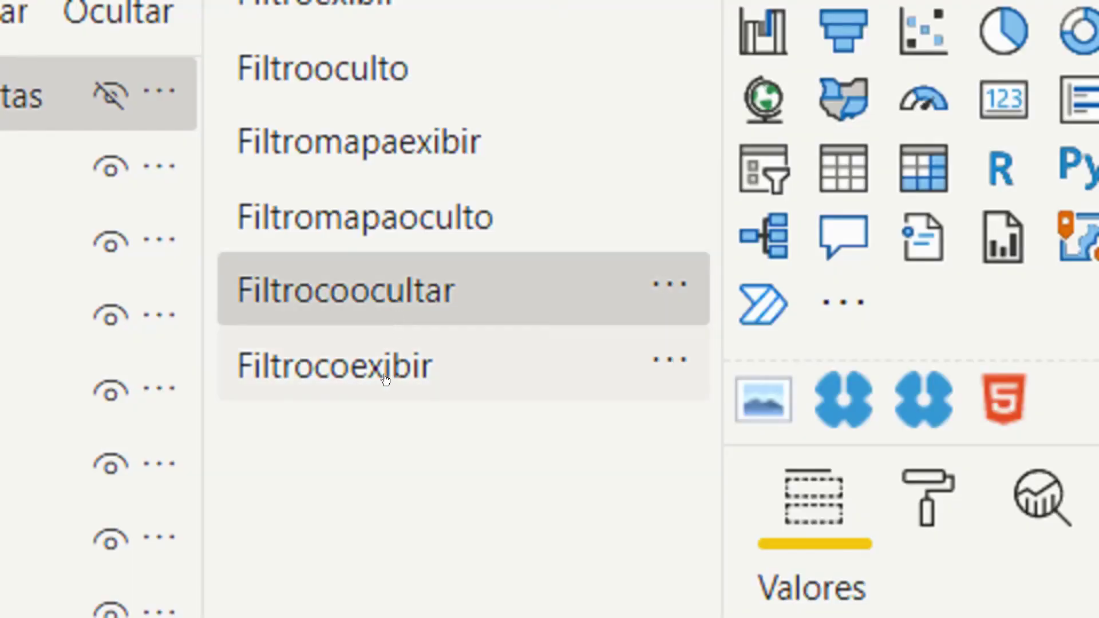
Examine the options of the Filtrocoocultar and Filtrocoexibir bookmarks, and close the pop-up menu with the back arrow
{"action": "left_click", "coordinate": [665, 284]}
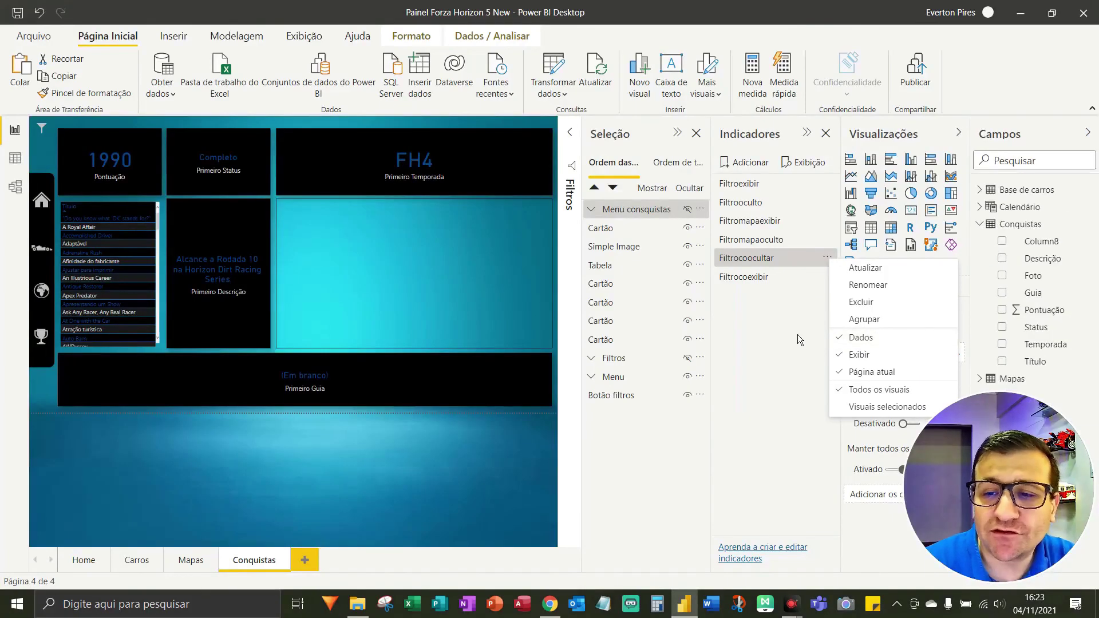
{"action": "left_click", "coordinate": [798, 339]}
{"action": "left_click", "coordinate": [830, 280]}
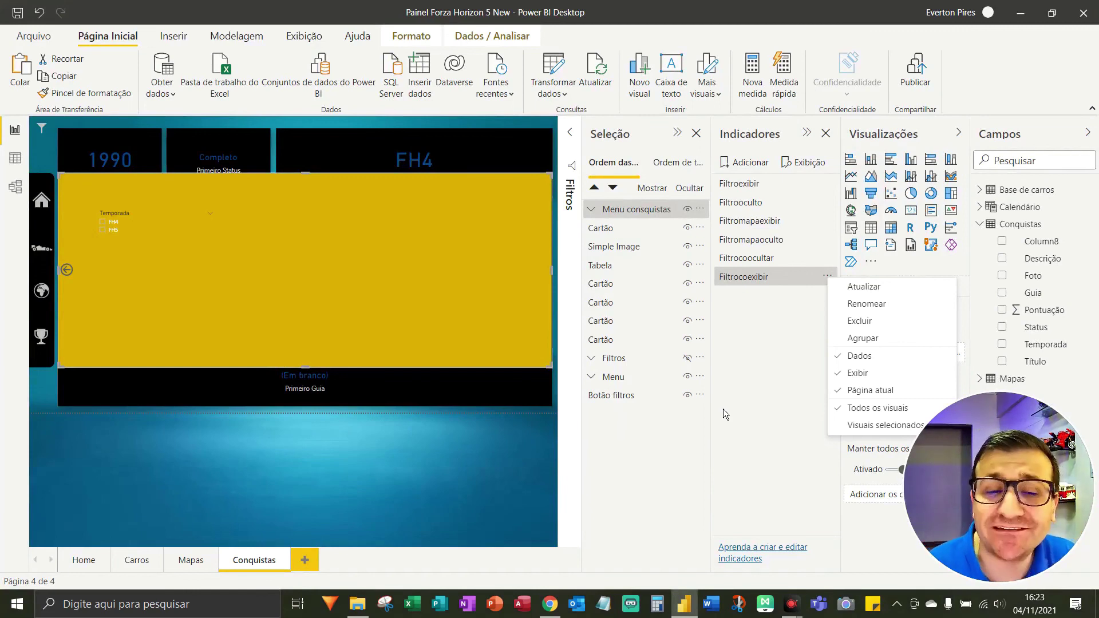
{"action": "left_click", "coordinate": [74, 274]}
{"action": "left_click", "coordinate": [74, 274], "text": "ctrl"}
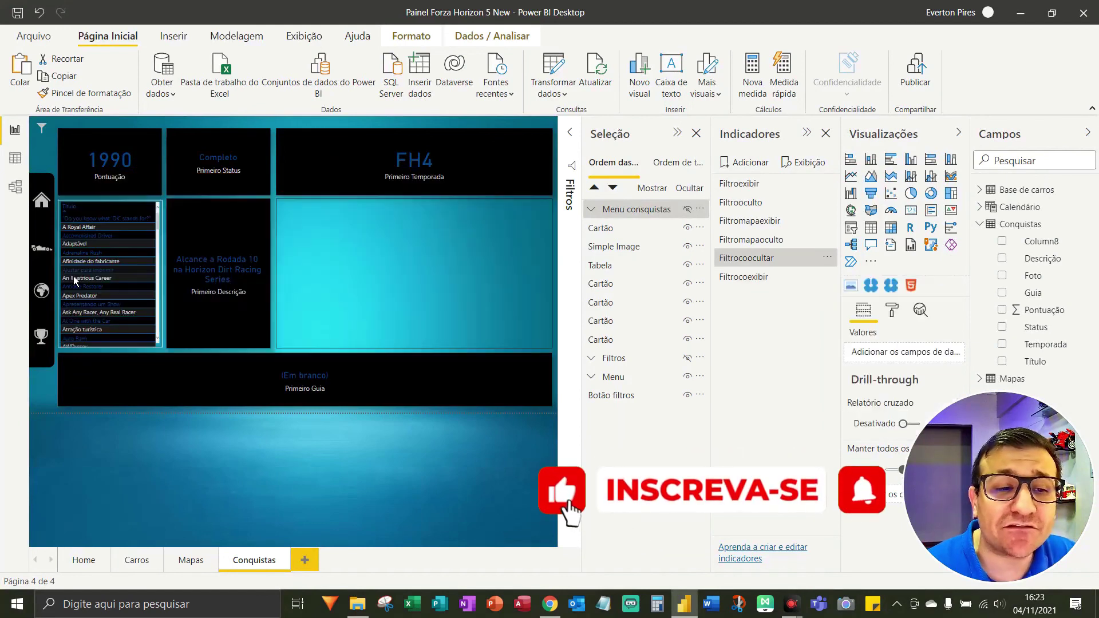